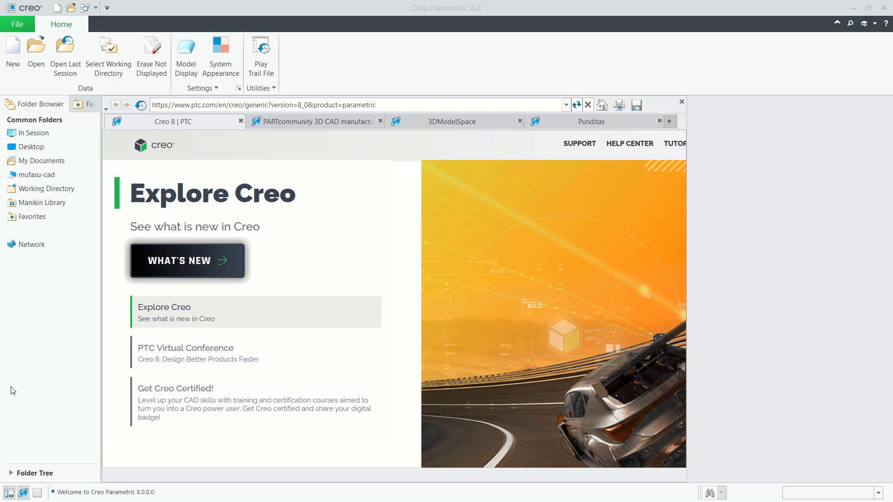
# - Create a new drawing file named 'training'
pyautogui.click(12, 55)
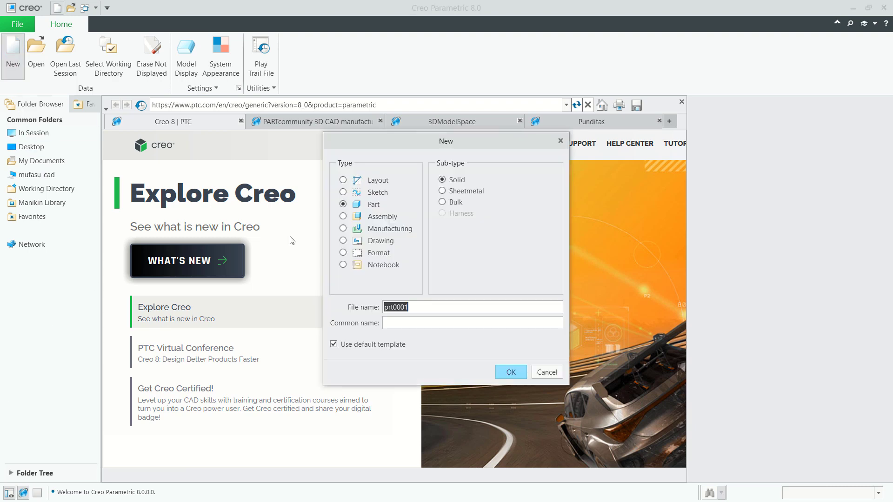
pyautogui.click(386, 242)
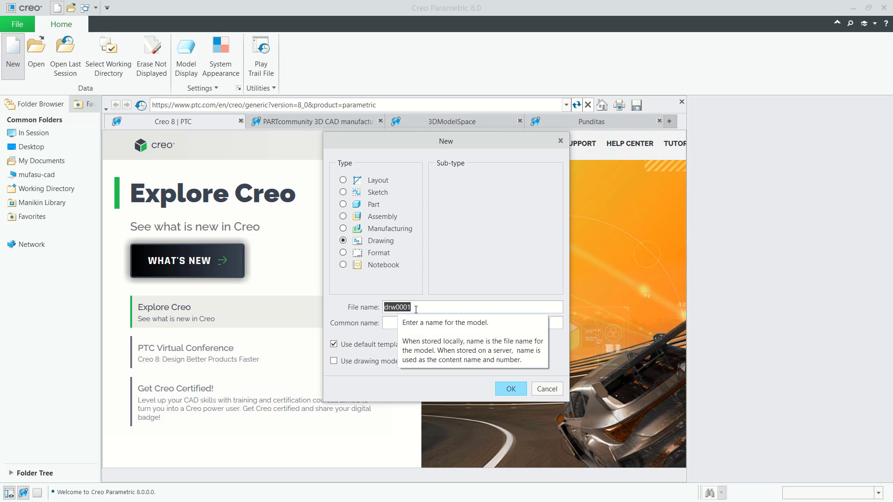
pyautogui.write('training')
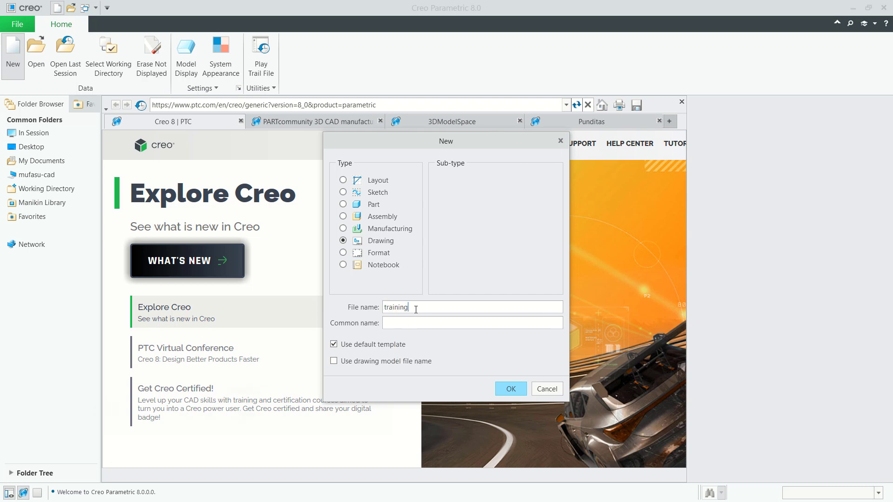
pyautogui.click(511, 389)
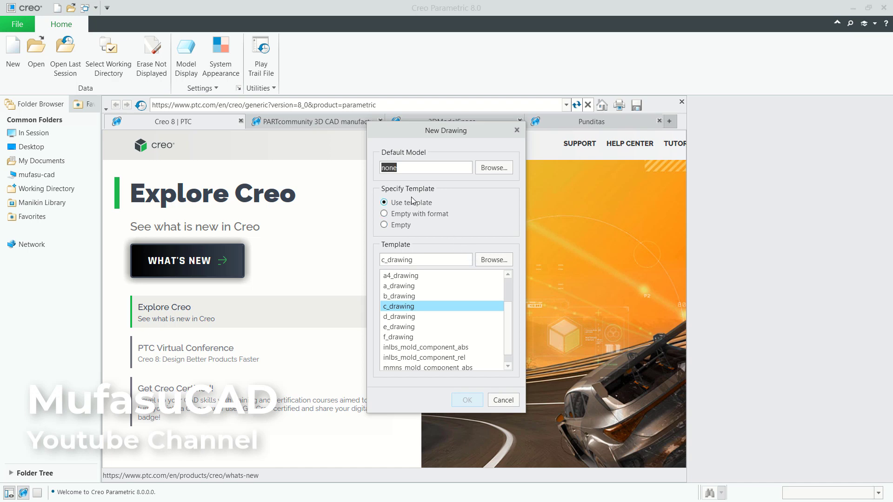
# - Choose an empty sheet with the frm0001.frm format from My Documents
pyautogui.click(398, 215)
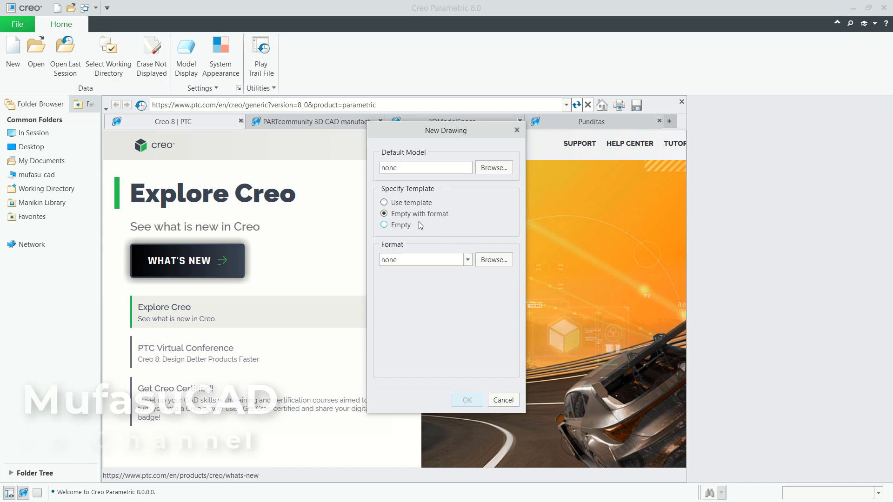
pyautogui.click(494, 260)
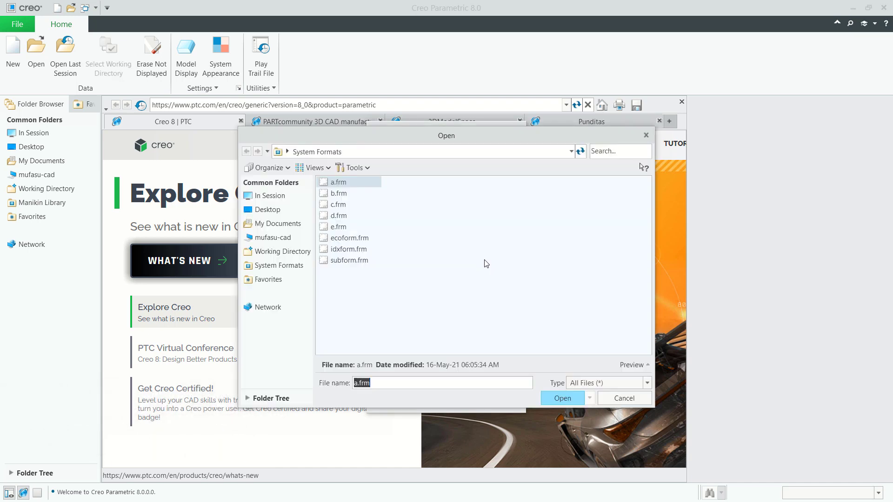
pyautogui.click(261, 225)
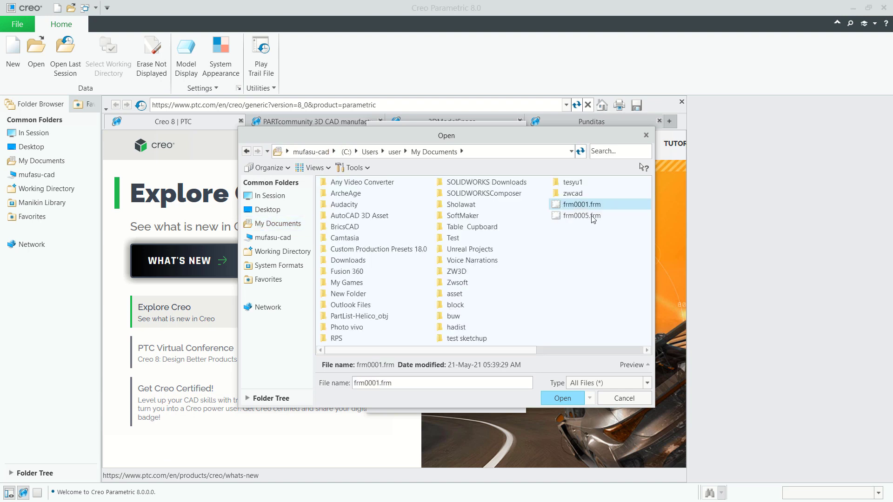
pyautogui.click(562, 398)
# - Create the TRAINING drawing and add part prt0011.prt as its drawing model
pyautogui.click(475, 405)
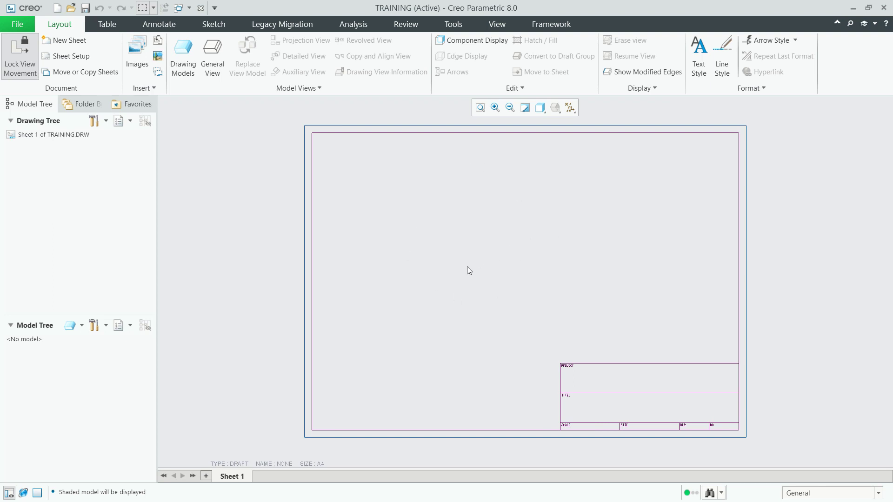
pyautogui.click(184, 60)
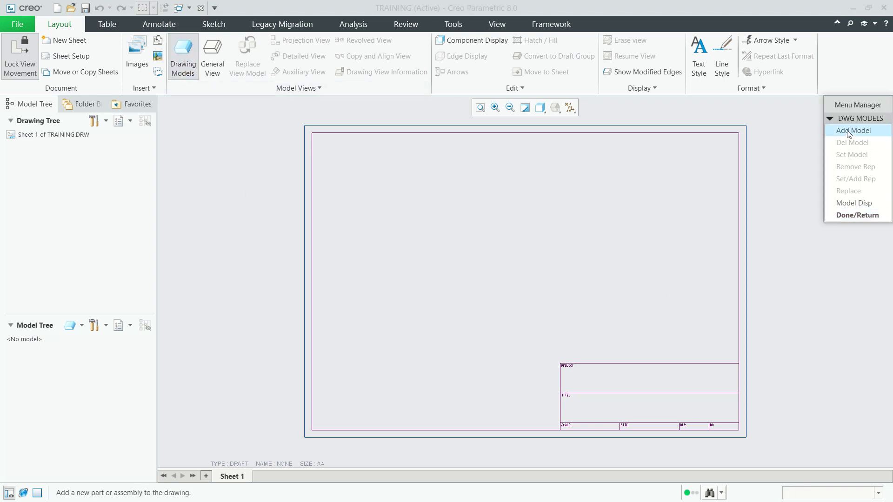
pyautogui.click(858, 133)
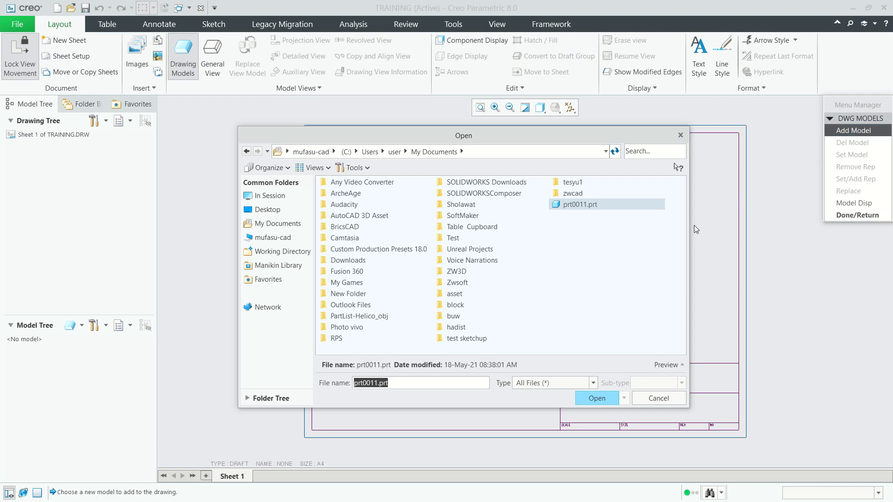
pyautogui.click(582, 205)
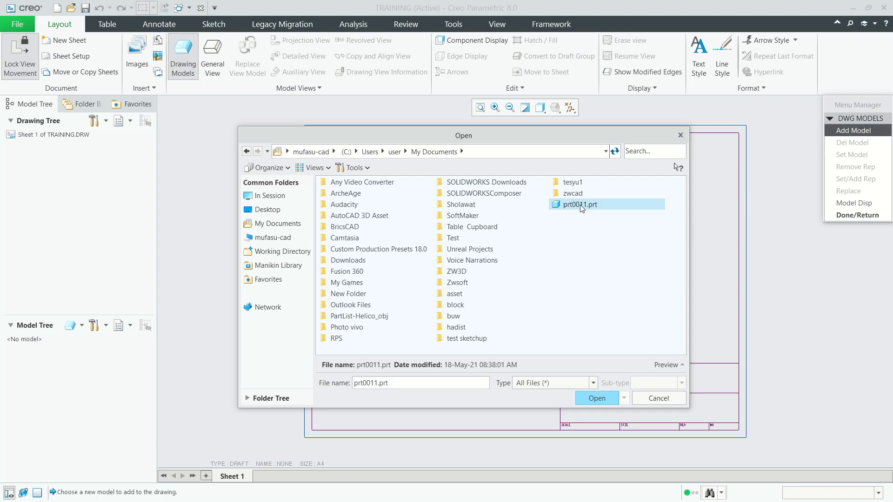
pyautogui.click(596, 399)
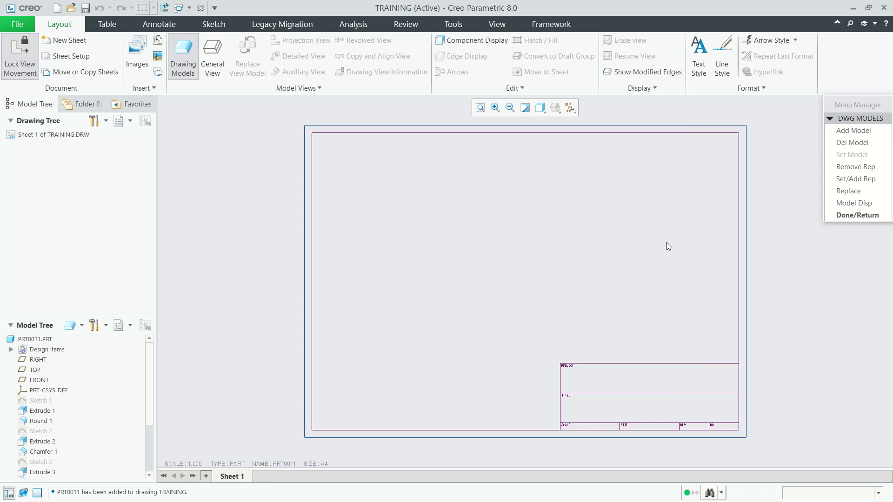
pyautogui.click(840, 214)
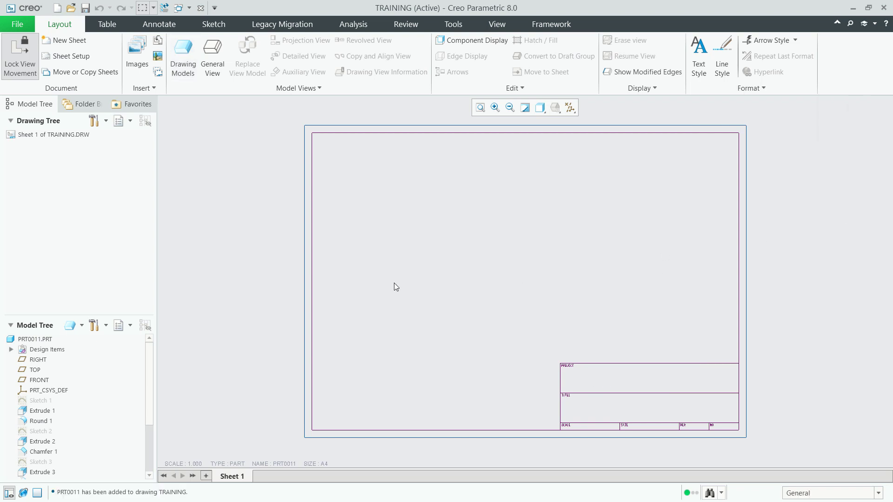
# - Place a general view of PRT0011 near the sheet centre in TOP orientation
pyautogui.click(220, 66)
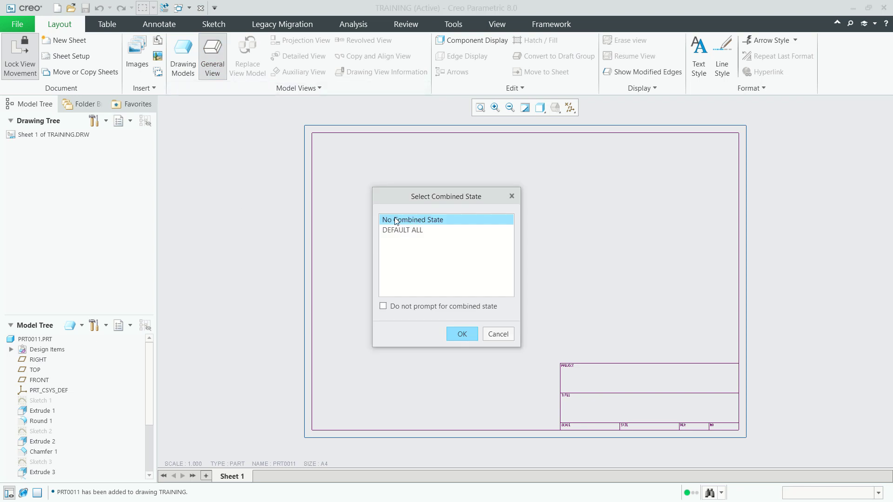
pyautogui.click(462, 335)
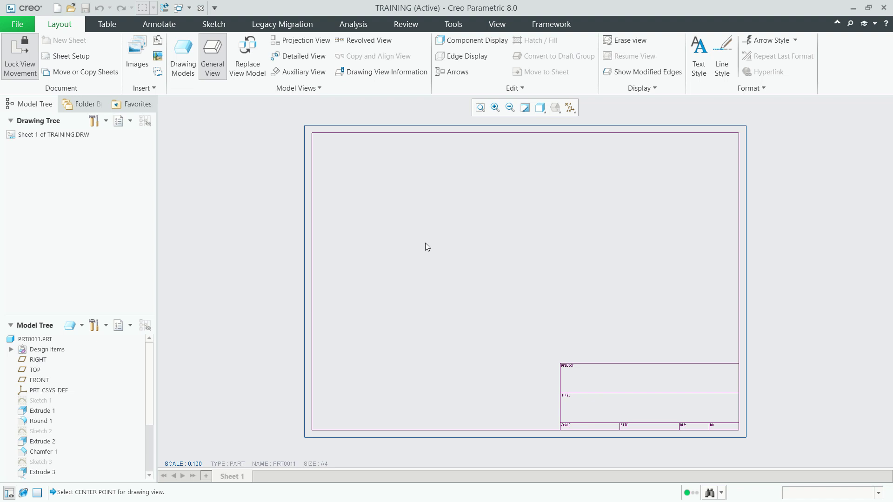
pyautogui.click(425, 243)
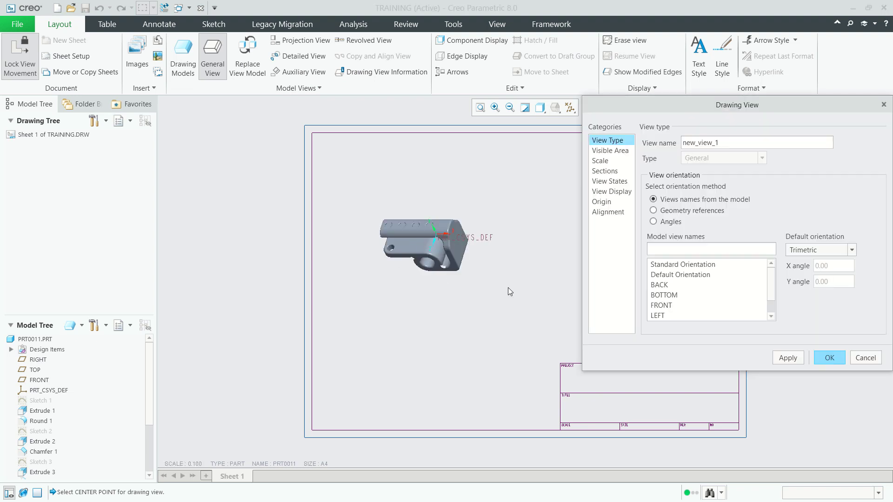
pyautogui.moveTo(756, 104); pyautogui.dragTo(713, 104)
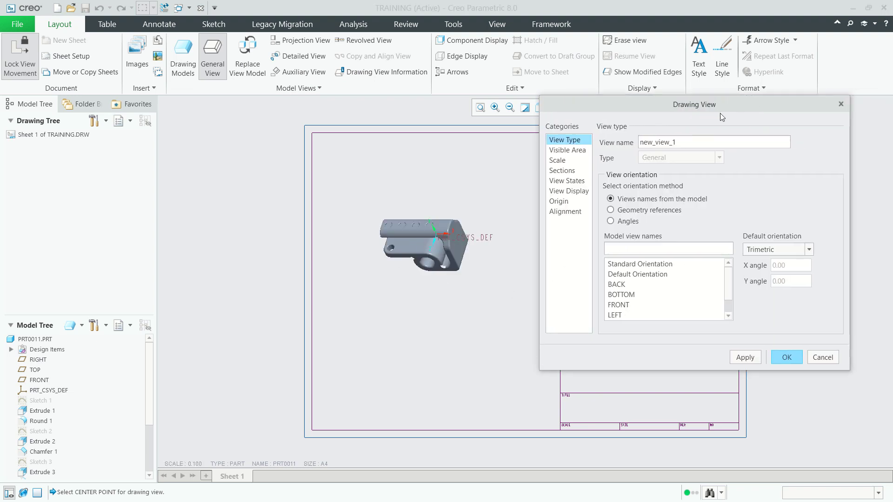
pyautogui.scroll(-1, 728, 305)
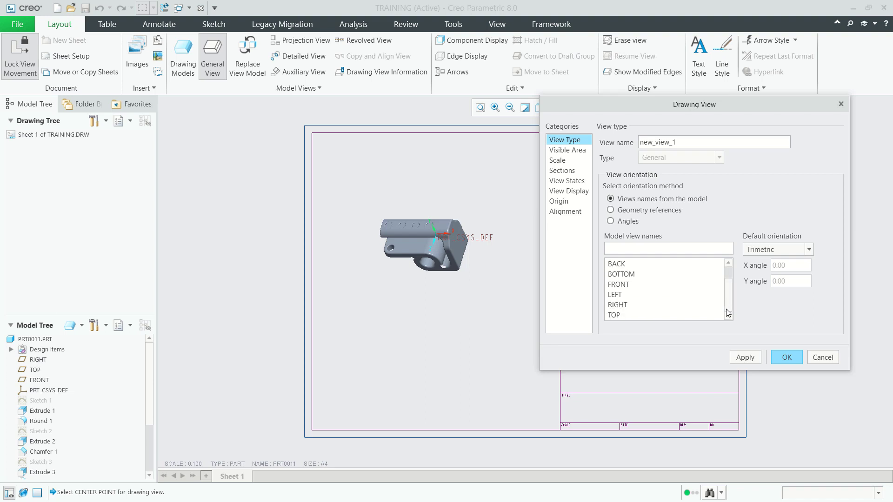
pyautogui.click(614, 315)
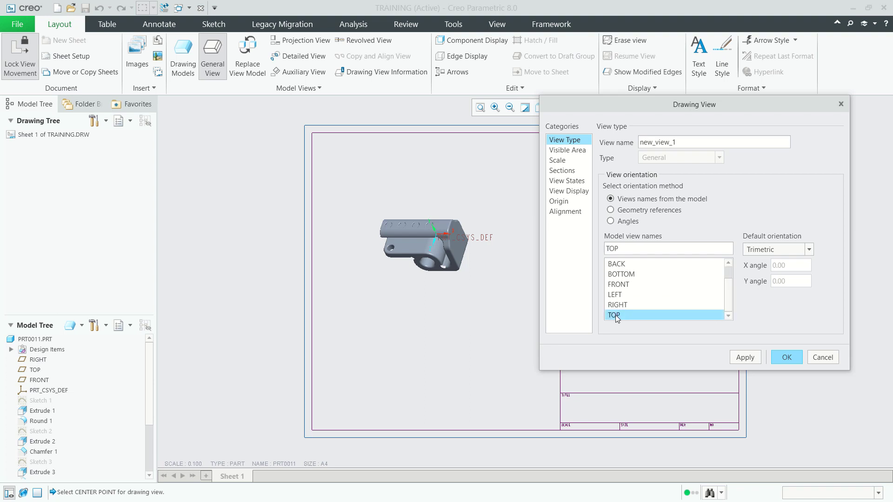
pyautogui.click(744, 357)
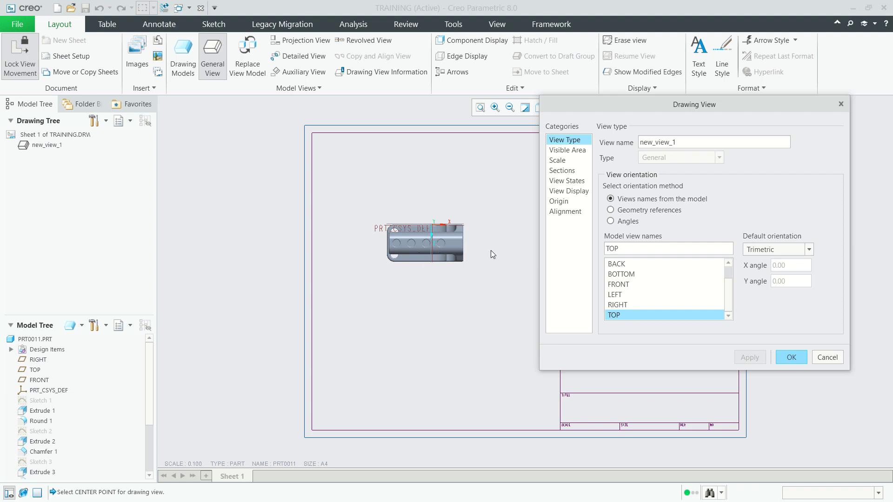
# - Give the top view a custom scale of 0.200 and finish it
pyautogui.click(561, 161)
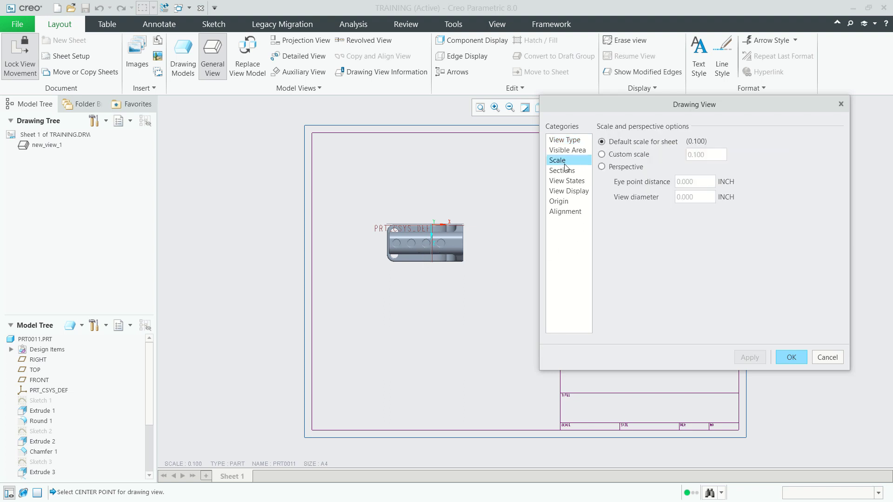
pyautogui.click(601, 155)
pyautogui.write('0.2')
pyautogui.click(743, 356)
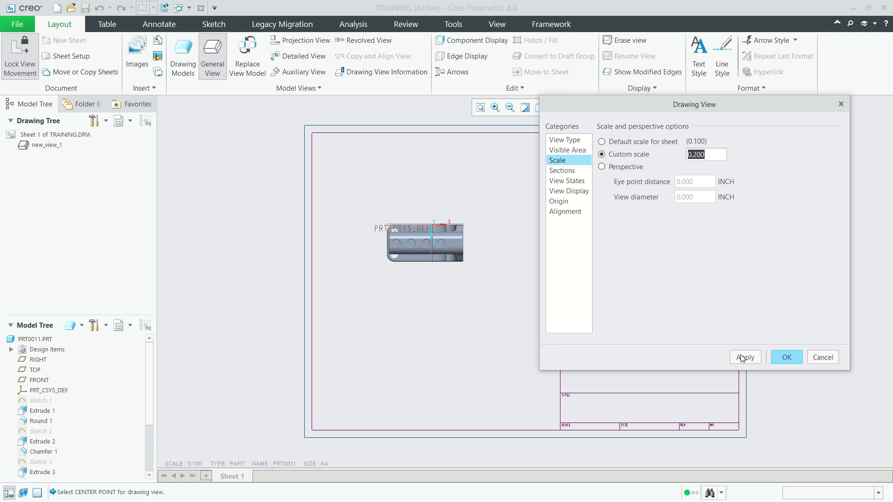
pyautogui.click(792, 358)
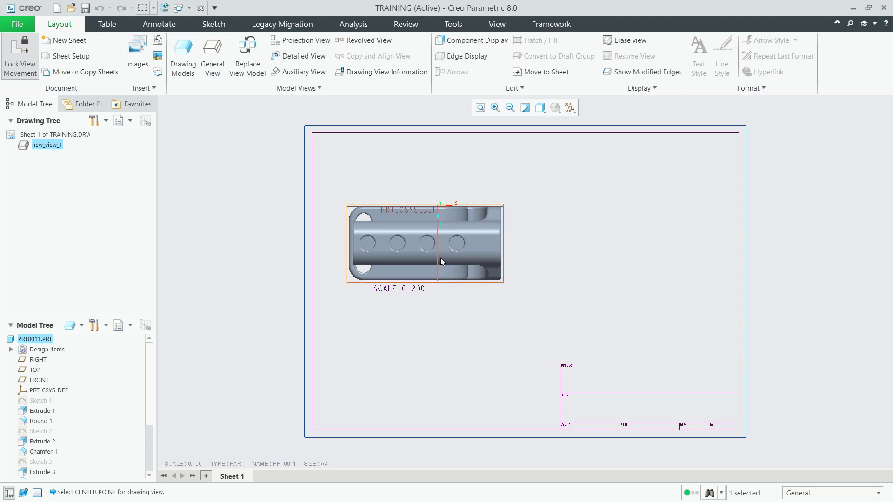
# - Unlock view movement and move the top view up on the sheet
pyautogui.rightClick(55, 145)
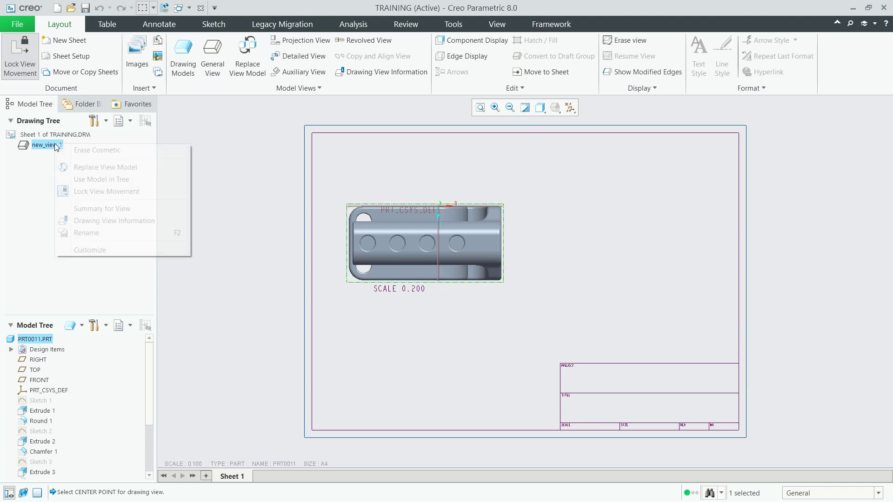
pyautogui.click(107, 192)
pyautogui.moveTo(463, 258); pyautogui.dragTo(473, 233)
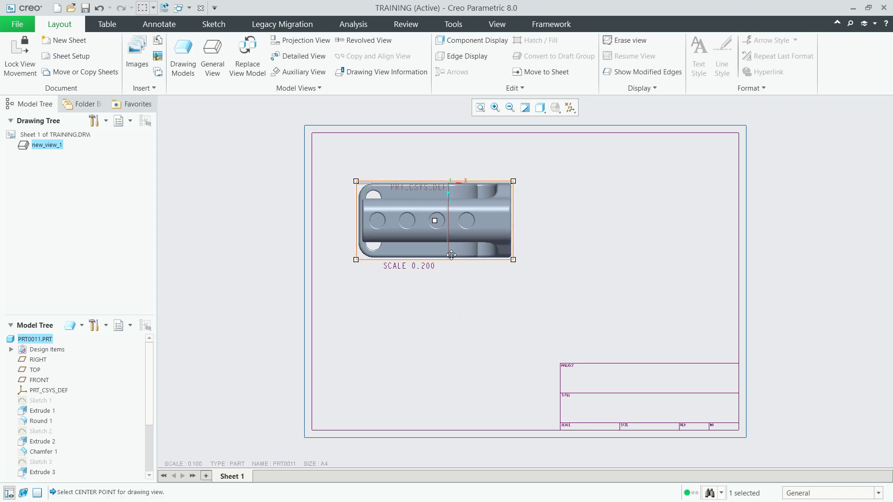
# - Project a right view from the top view and a bottom view below the front view
pyautogui.click(305, 41)
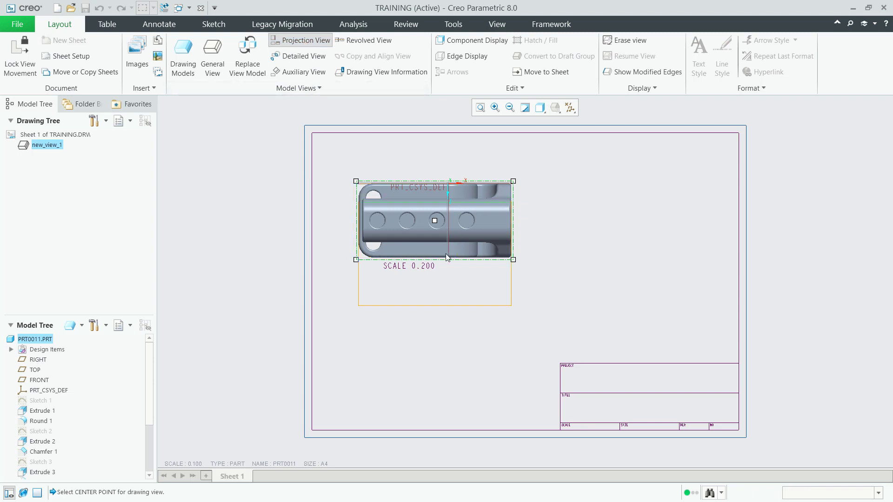
pyautogui.click(634, 230)
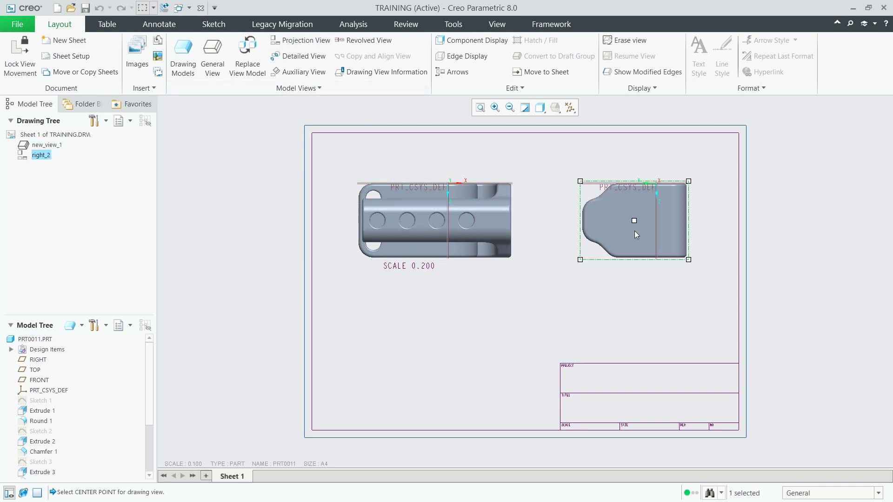
pyautogui.click(428, 218)
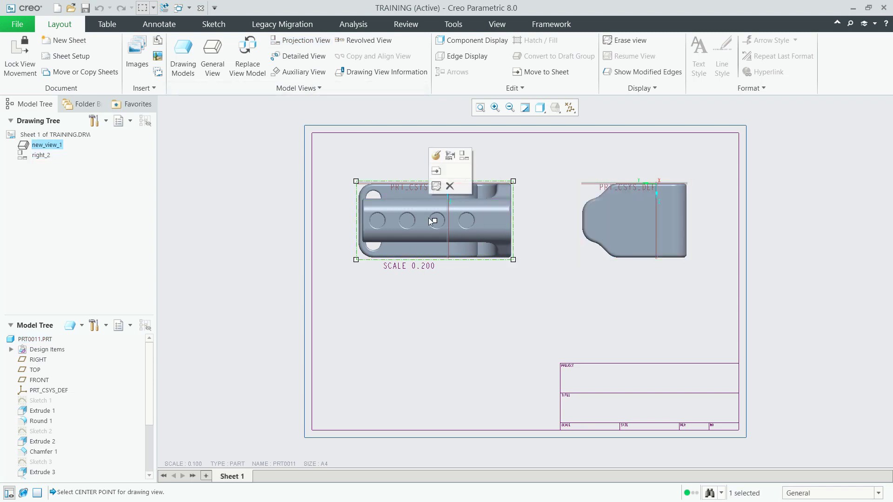
pyautogui.click(305, 44)
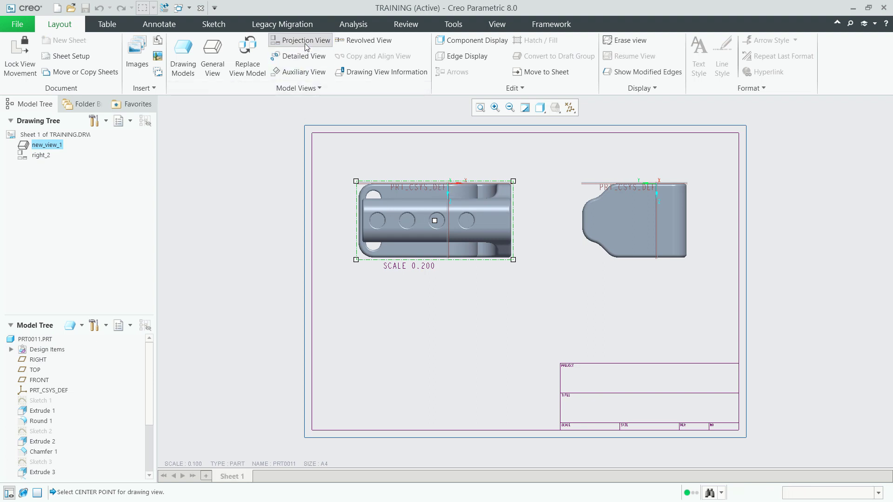
pyautogui.click(434, 346)
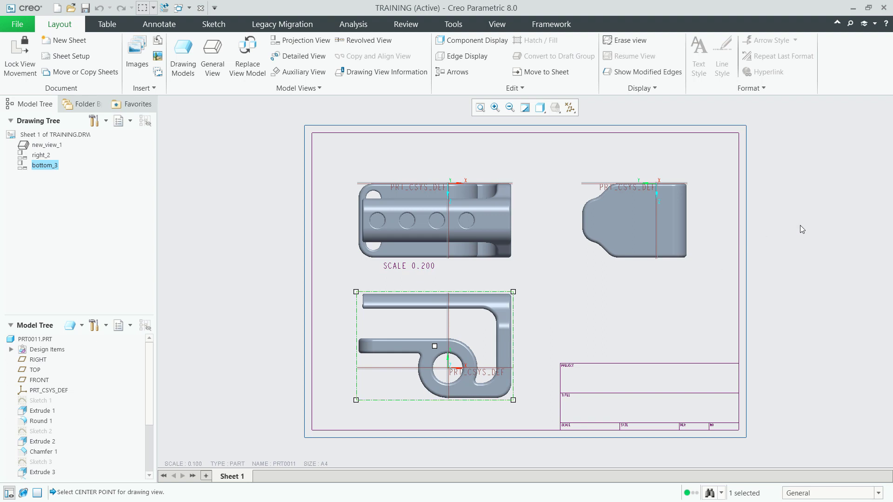
pyautogui.click(548, 259)
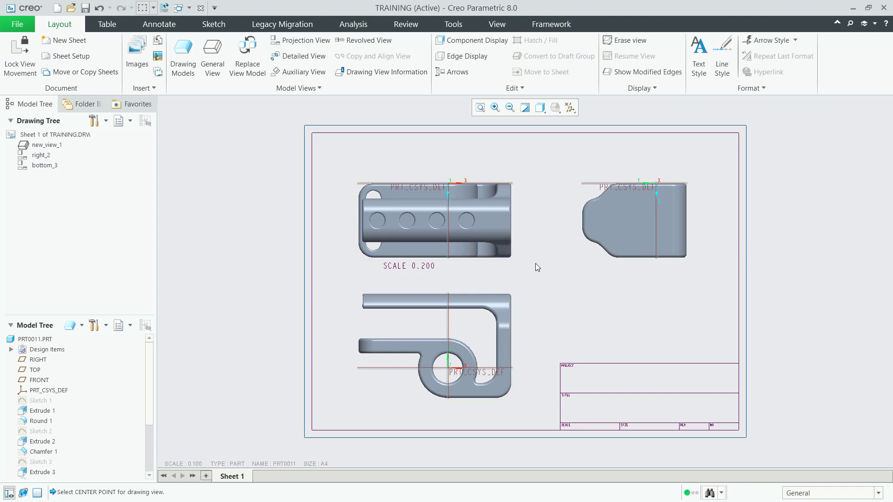
# - Dimension the part's 513.4 length and the R50 hole radius
pyautogui.click(163, 24)
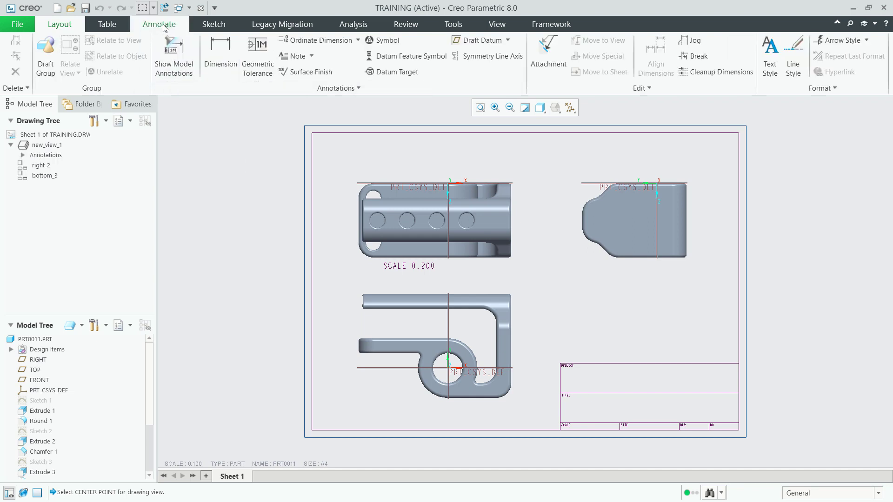
pyautogui.click(221, 62)
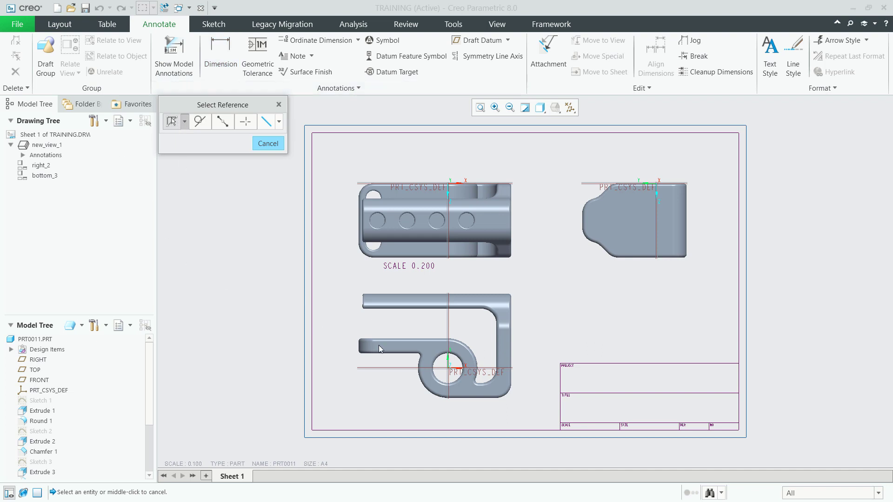
pyautogui.scroll(6, 500, 418)
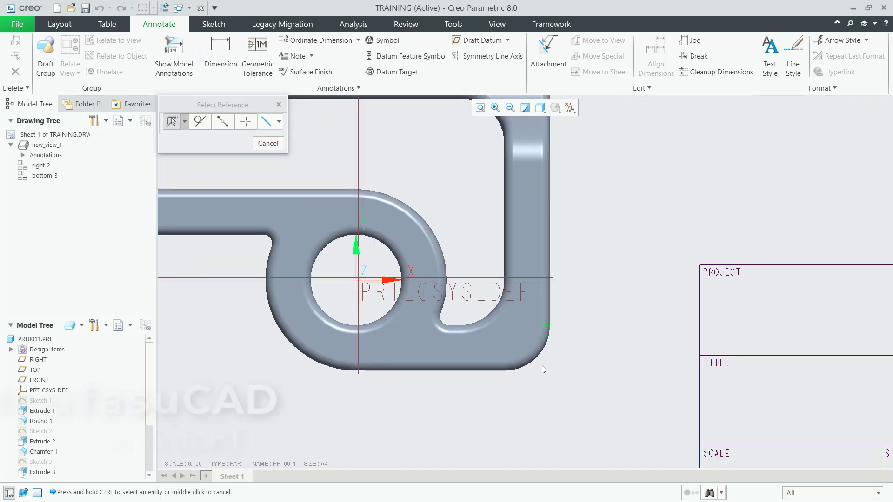
pyautogui.scroll(-3, 542, 365)
pyautogui.scroll(2, 327, 301)
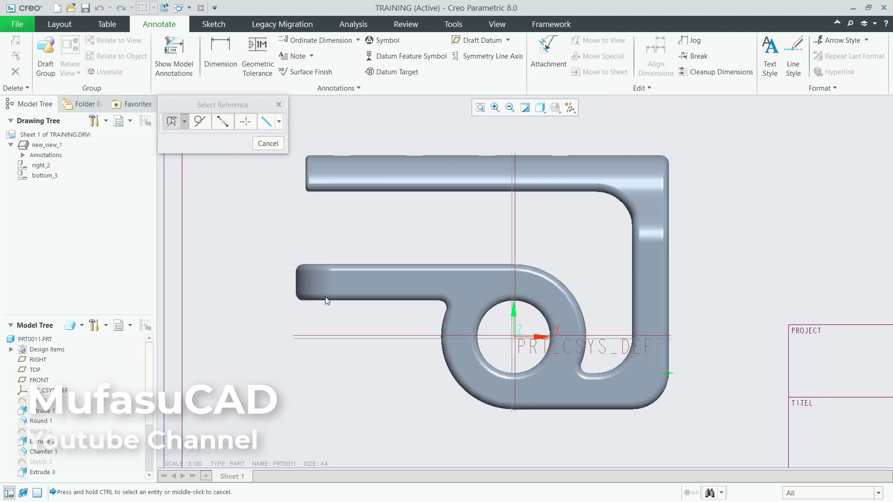
pyautogui.click(296, 295)
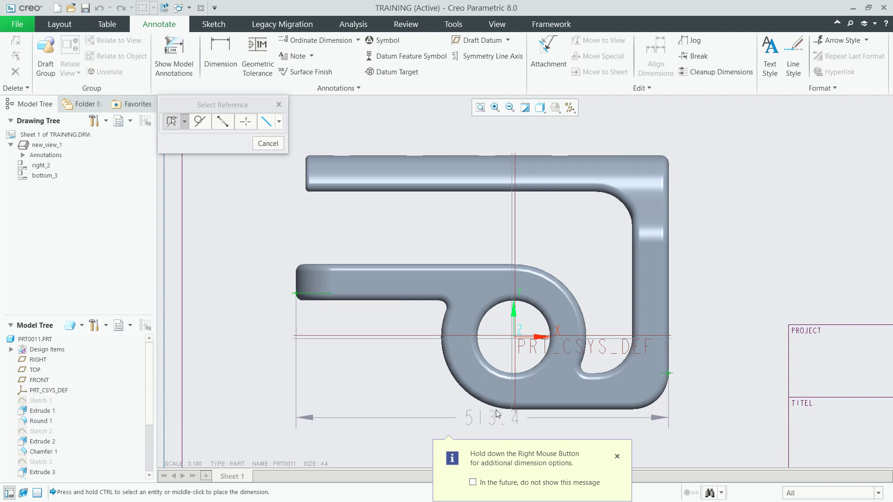
pyautogui.scroll(-1, 497, 410)
pyautogui.scroll(2, 497, 410)
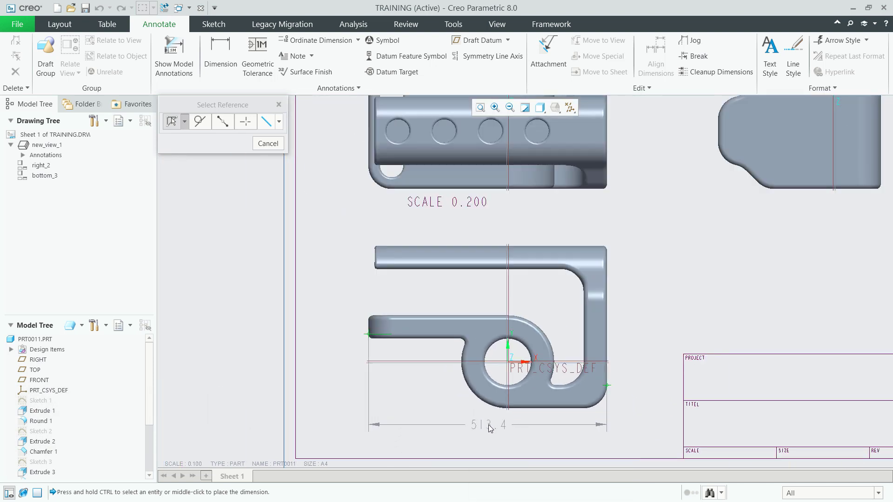
pyautogui.middleClick(484, 439)
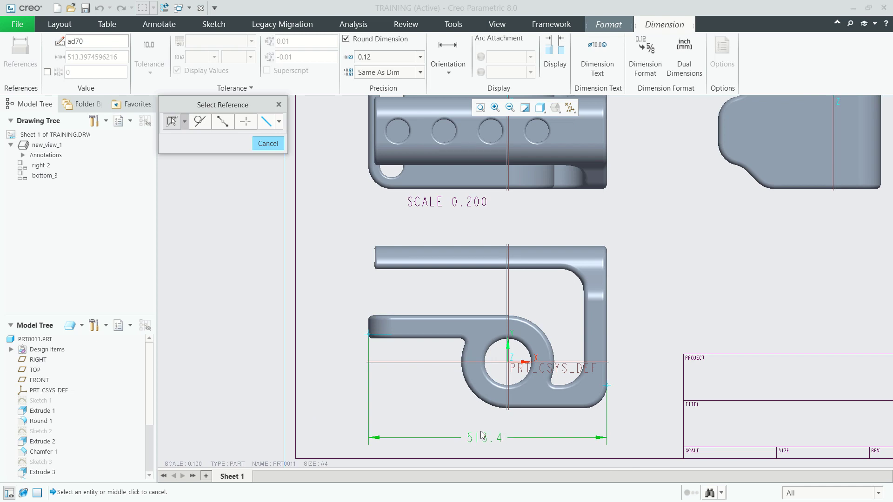
pyautogui.scroll(-2, 482, 428)
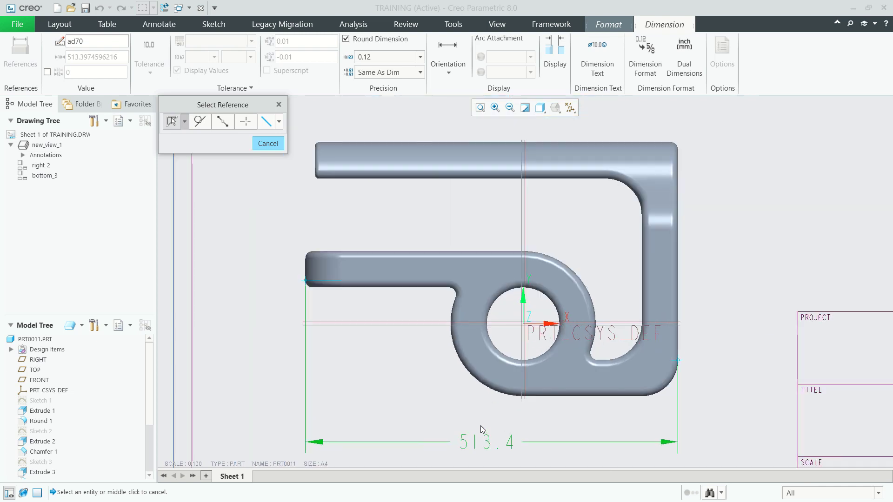
pyautogui.click(500, 352)
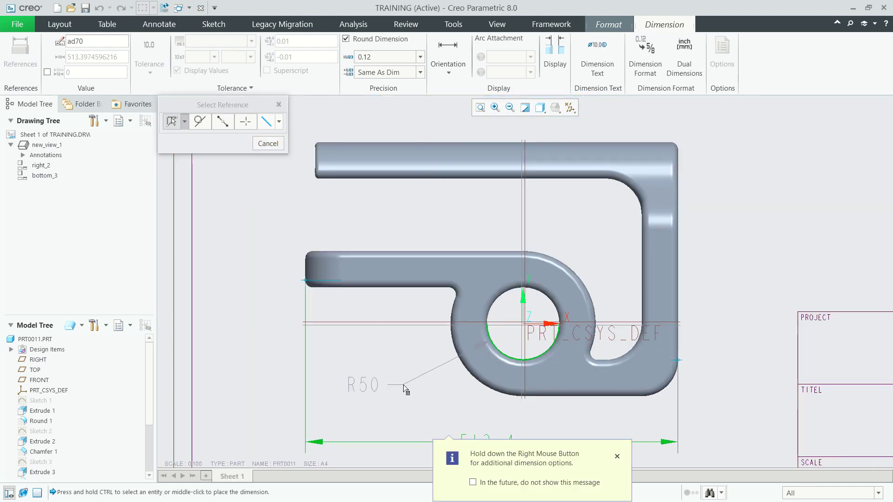
pyautogui.middleClick(406, 391)
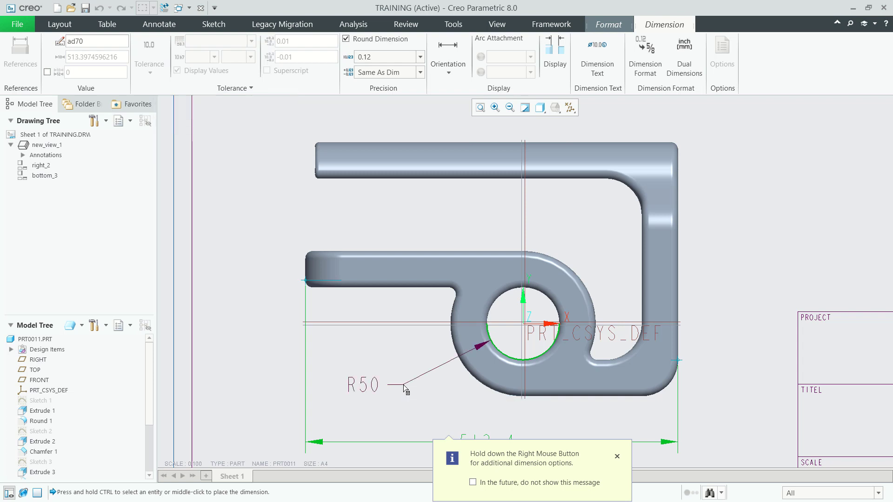
pyautogui.middleClick(473, 383)
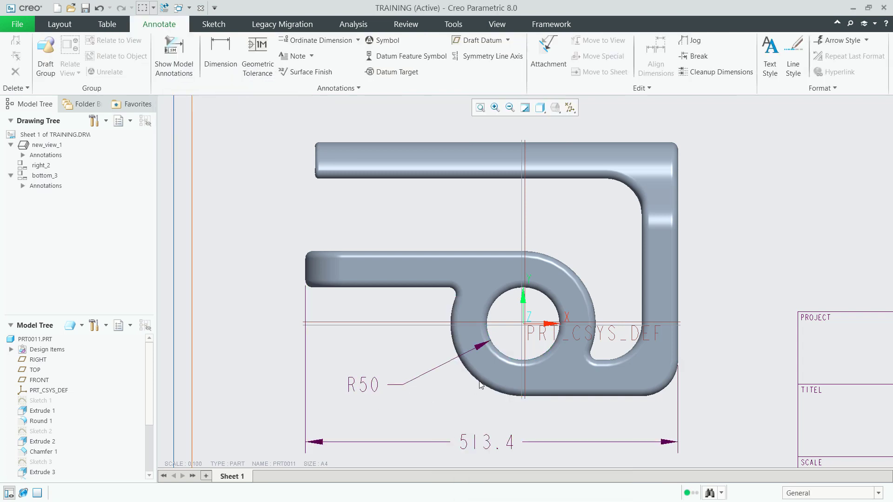
# - Add the R100 outer arc, R10 fillet, 350 height and 50 arm thickness dimensions
pyautogui.click(221, 63)
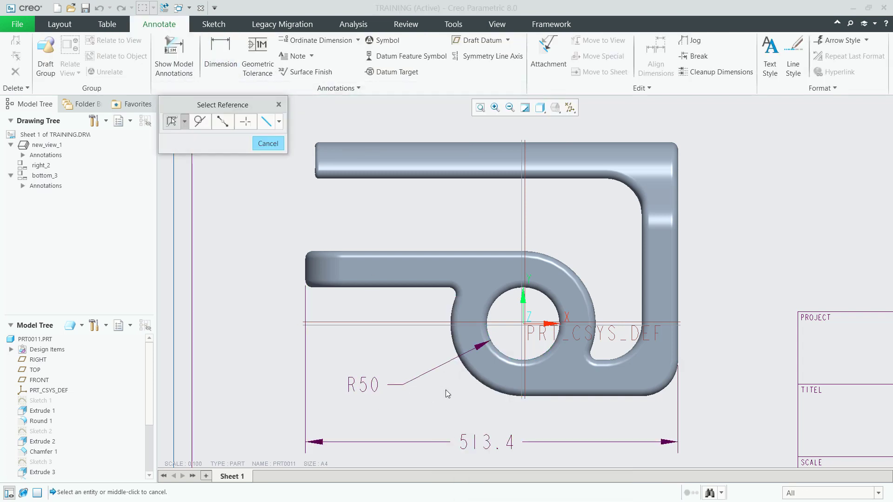
pyautogui.click(473, 381)
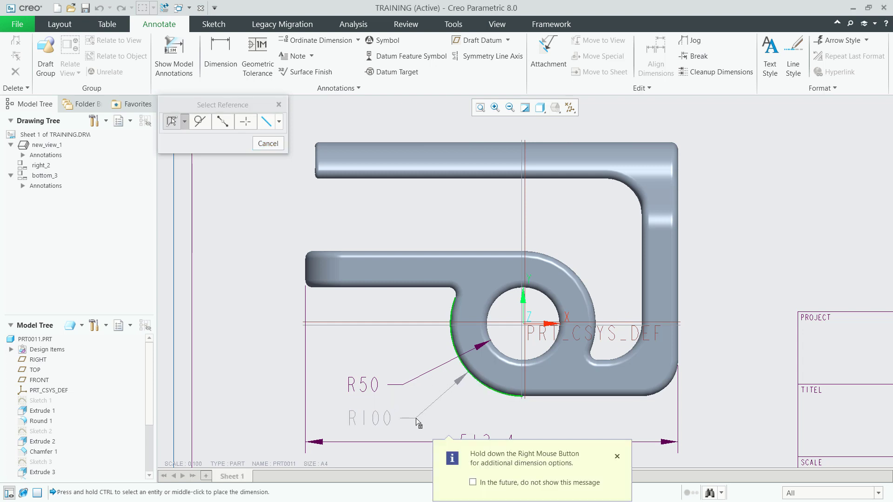
pyautogui.middleClick(417, 421)
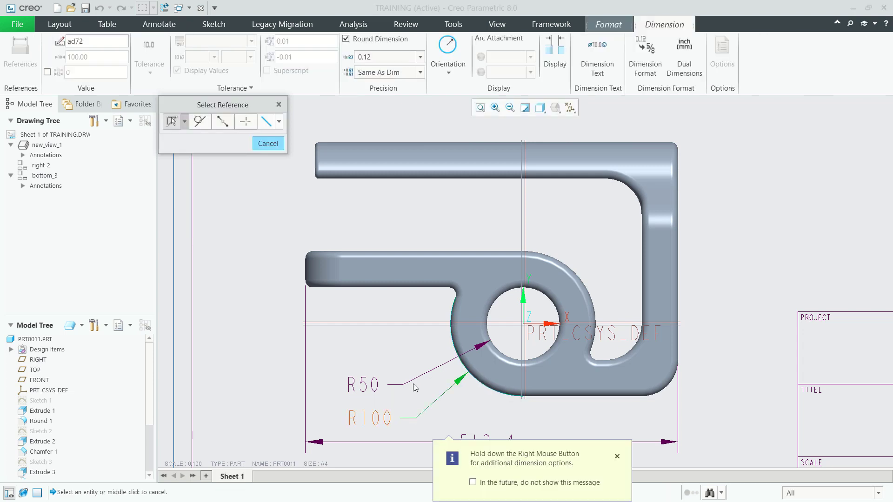
pyautogui.click(455, 292)
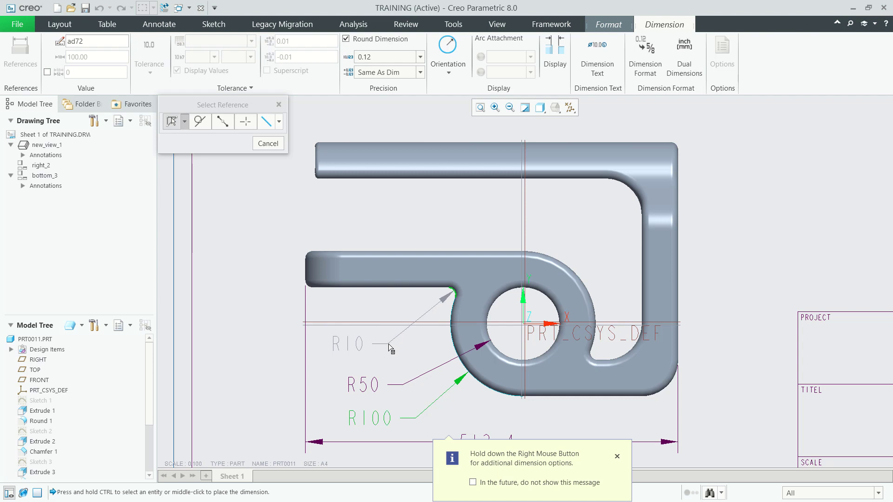
pyautogui.middleClick(392, 347)
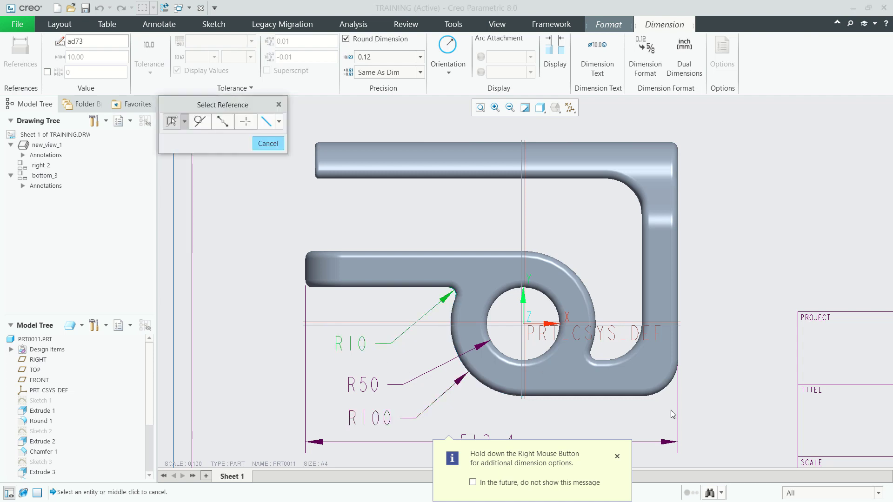
pyautogui.click(642, 396)
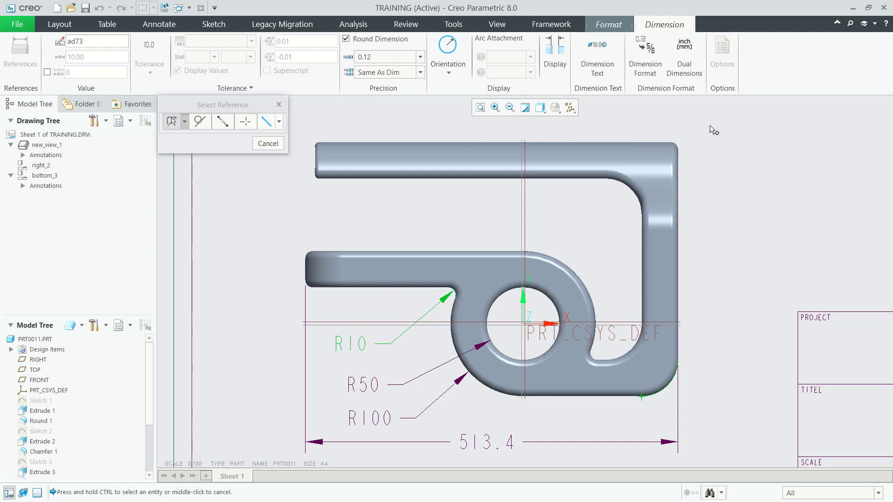
pyautogui.keyDown('ctrl'); pyautogui.click(672, 144); pyautogui.keyUp('ctrl')
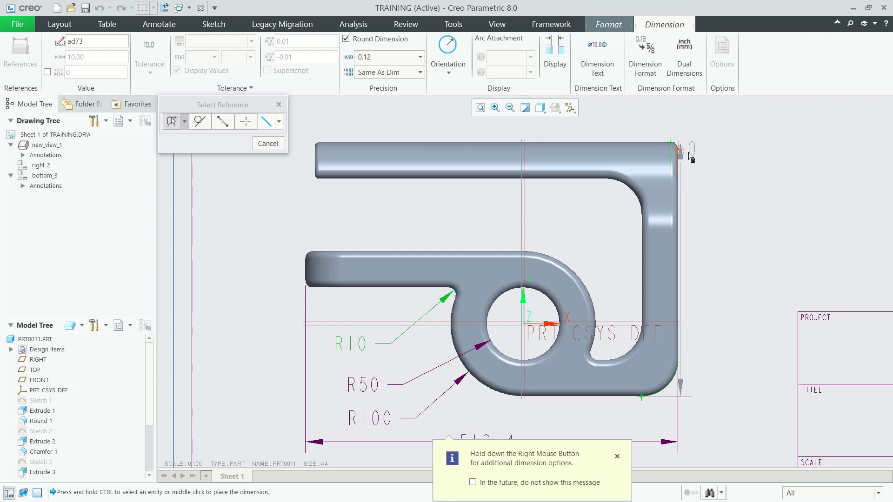
pyautogui.middleClick(726, 270)
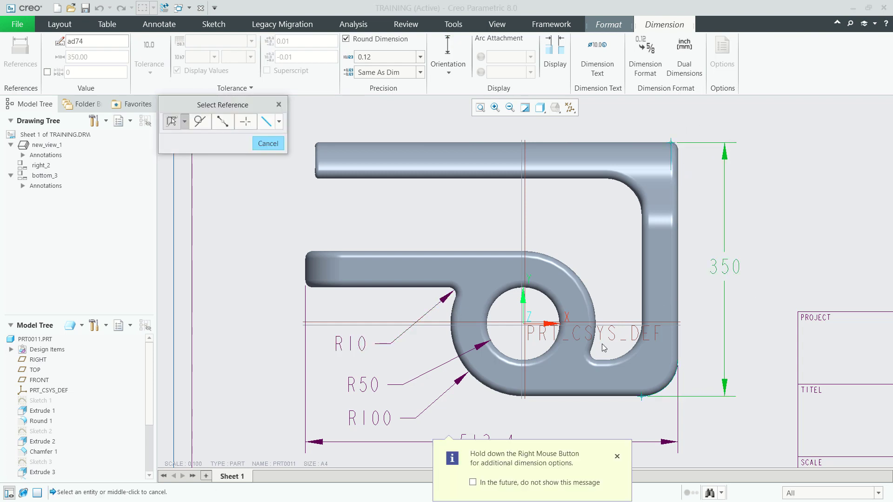
pyautogui.click(314, 292)
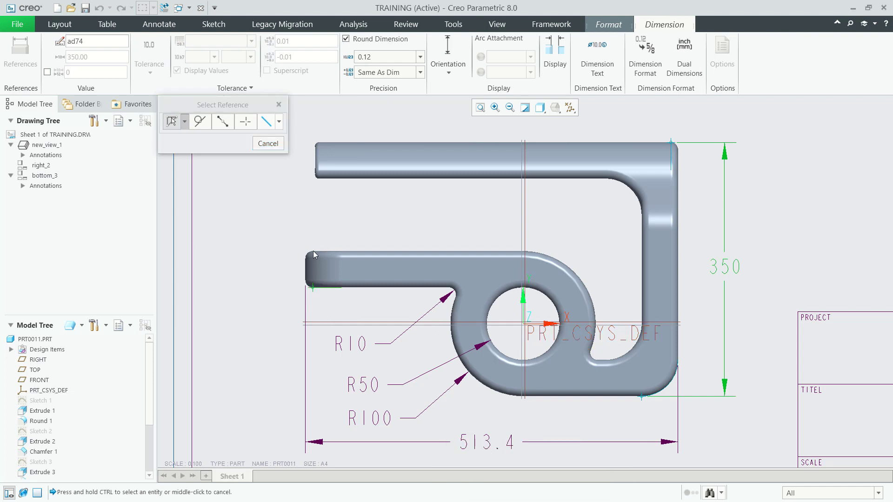
pyautogui.click(314, 251)
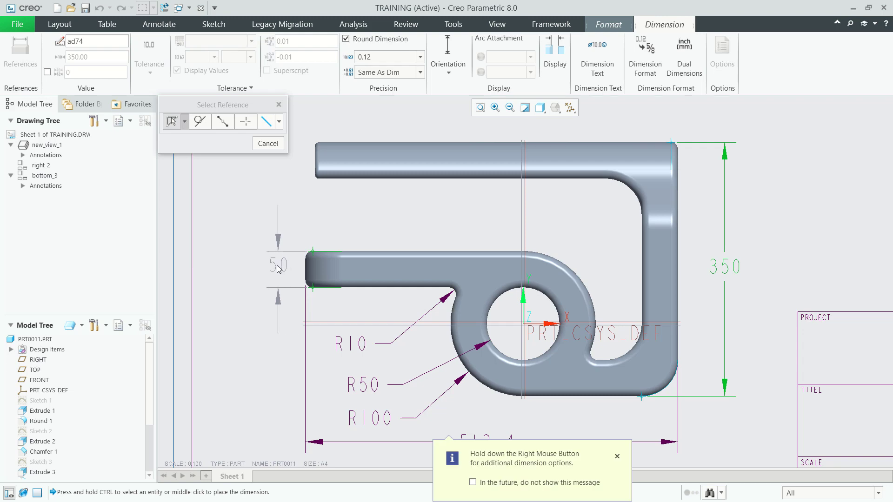
pyautogui.middleClick(273, 272)
pyautogui.scroll(3, 358, 393)
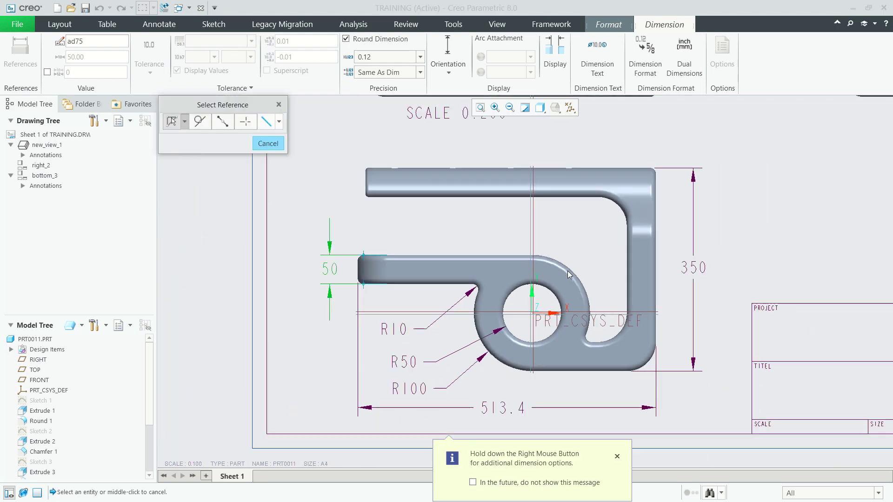
# - Add R50 radius dimensions to the right view's rounded corners
pyautogui.scroll(-3, 633, 240)
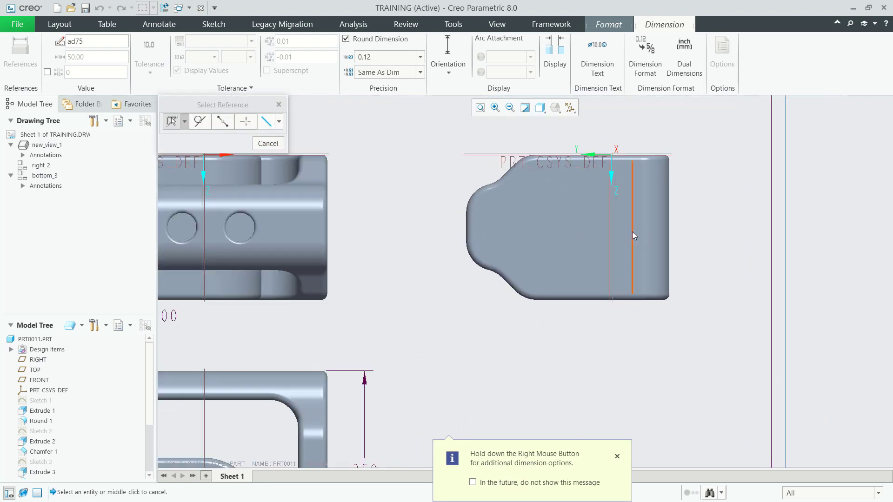
pyautogui.click(525, 299)
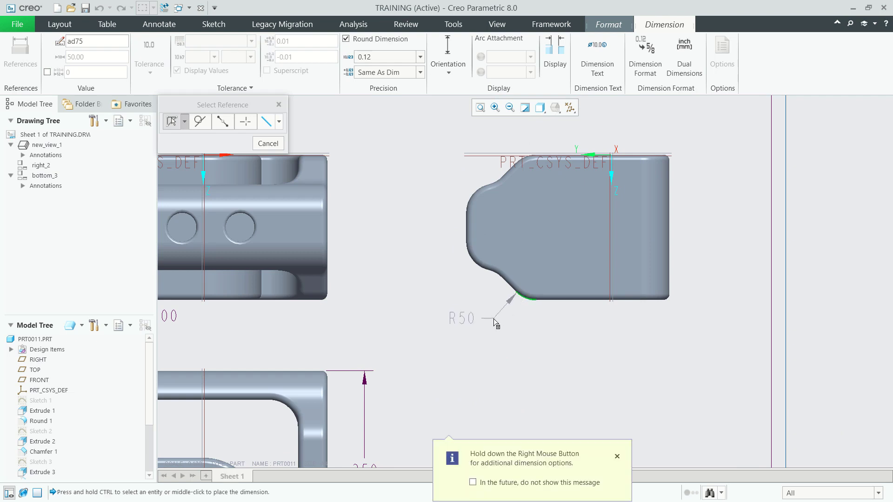
pyautogui.middleClick(492, 355)
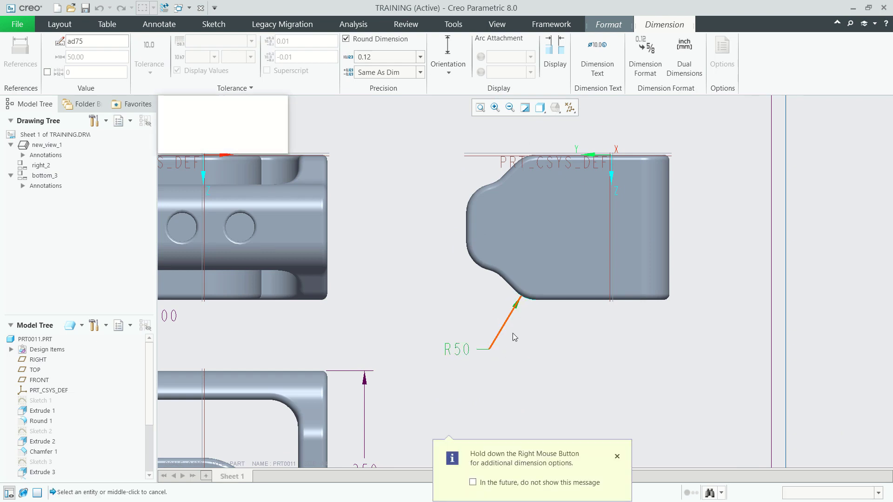
pyautogui.click(497, 278)
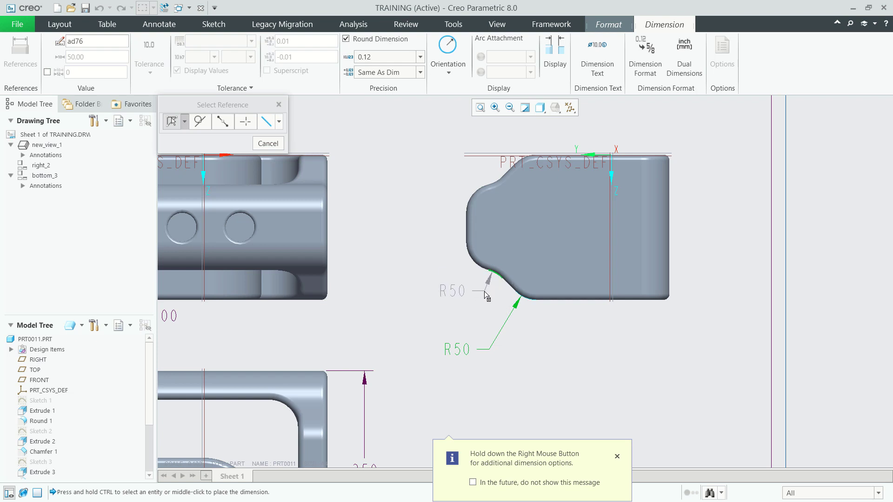
pyautogui.middleClick(486, 301)
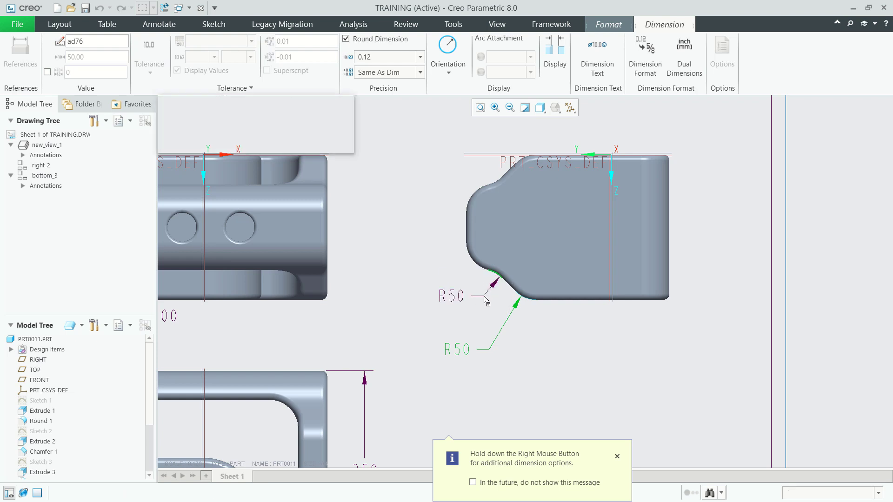
pyautogui.click(473, 266)
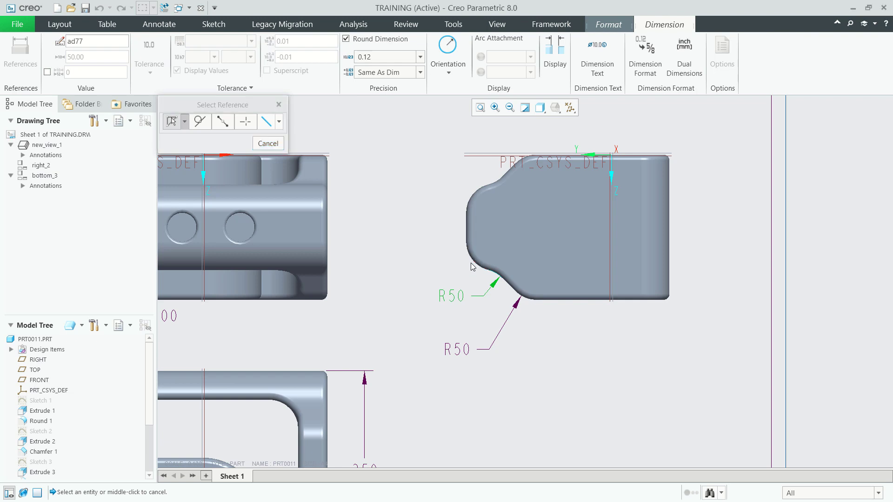
# - Dimension the right view's 250 height and 350 width
pyautogui.click(665, 301)
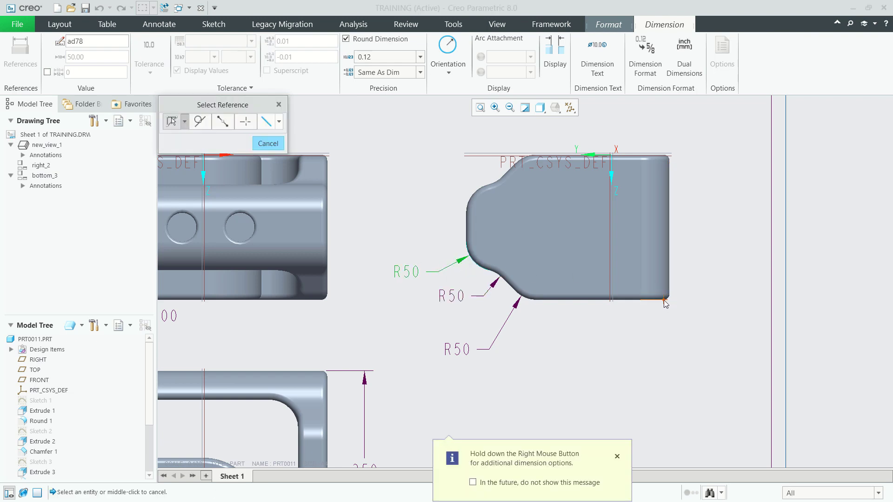
pyautogui.click(663, 156)
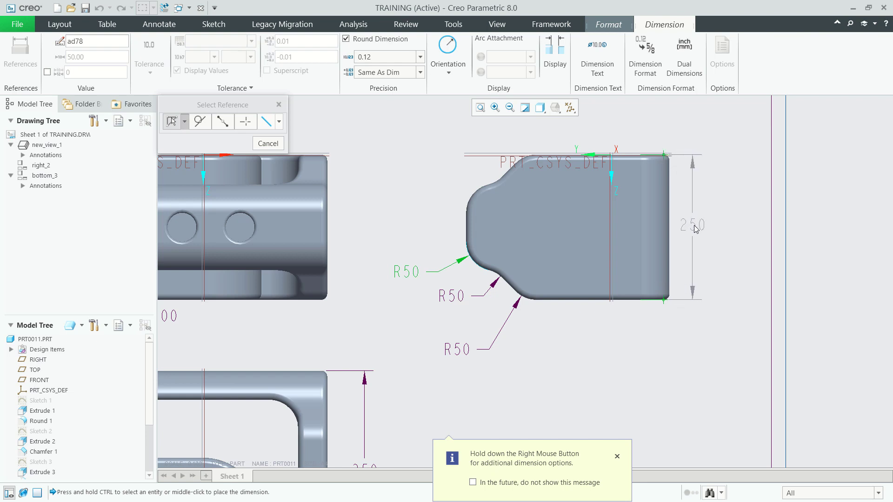
pyautogui.middleClick(702, 230)
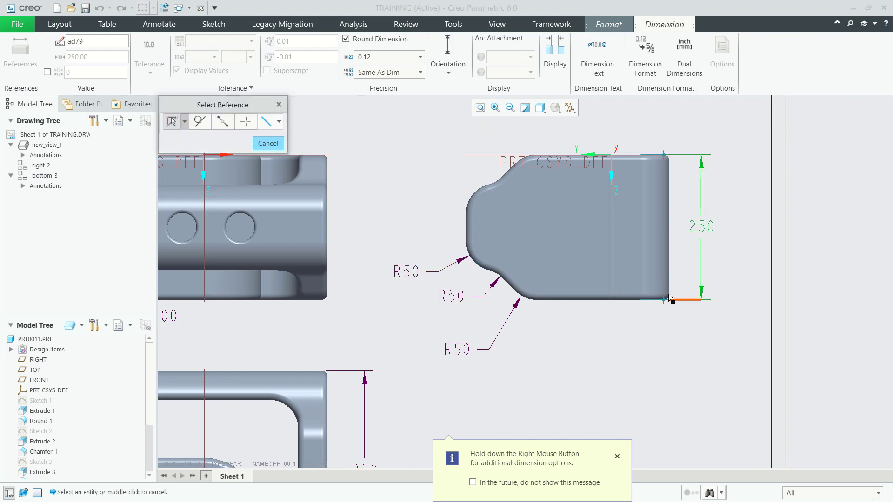
pyautogui.click(669, 296)
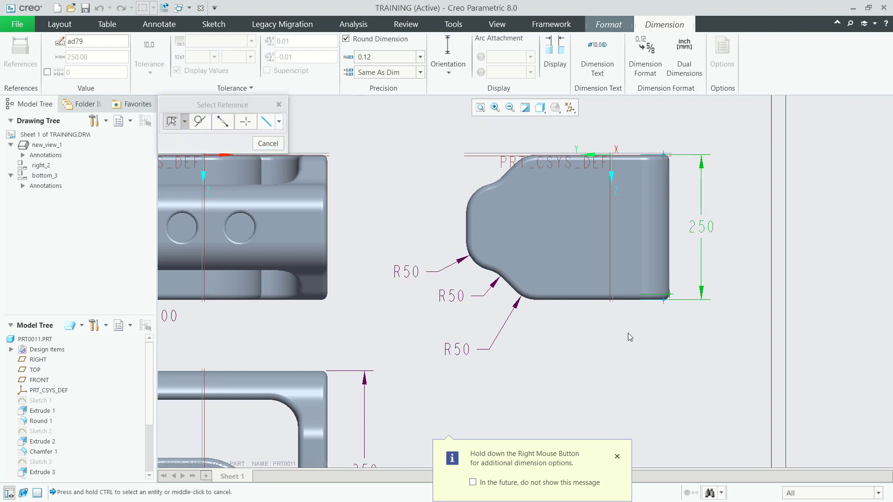
pyautogui.keyDown('ctrl'); pyautogui.click(470, 248); pyautogui.keyUp('ctrl')
pyautogui.middleClick(543, 326)
pyautogui.scroll(4, 543, 326)
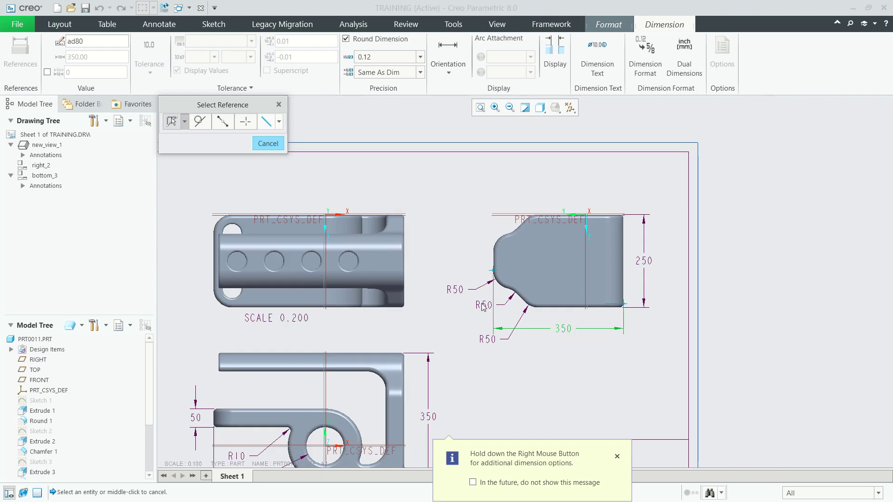
# - Dimension the top view's 513.4 overall length and R25 hole radius
pyautogui.scroll(-3, 541, 302)
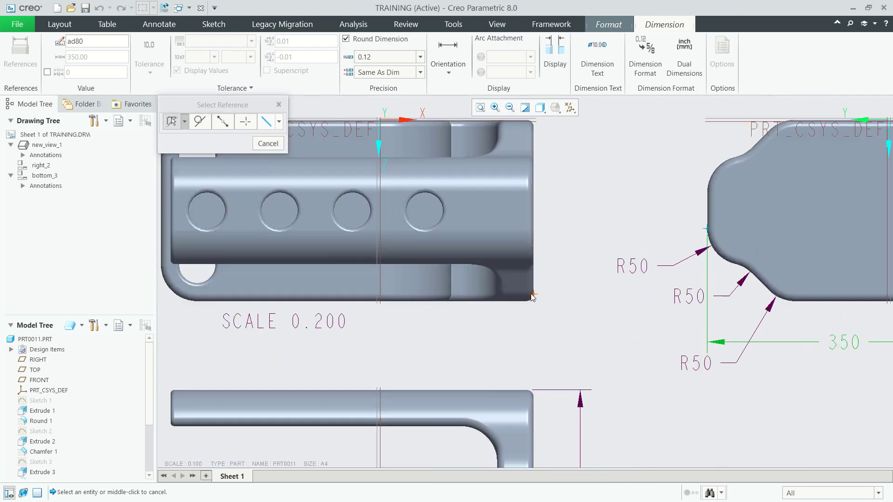
pyautogui.scroll(1, 531, 309)
pyautogui.scroll(-1, 325, 312)
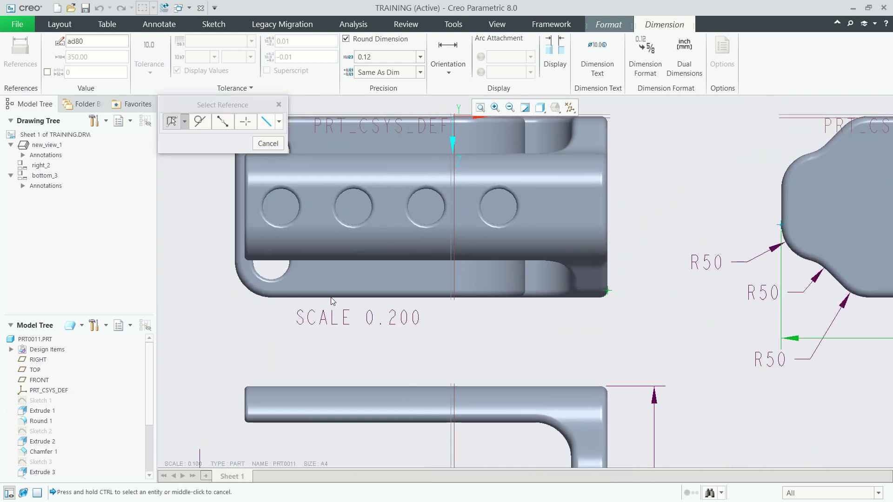
pyautogui.keyDown('ctrl'); pyautogui.click(236, 263); pyautogui.keyUp('ctrl')
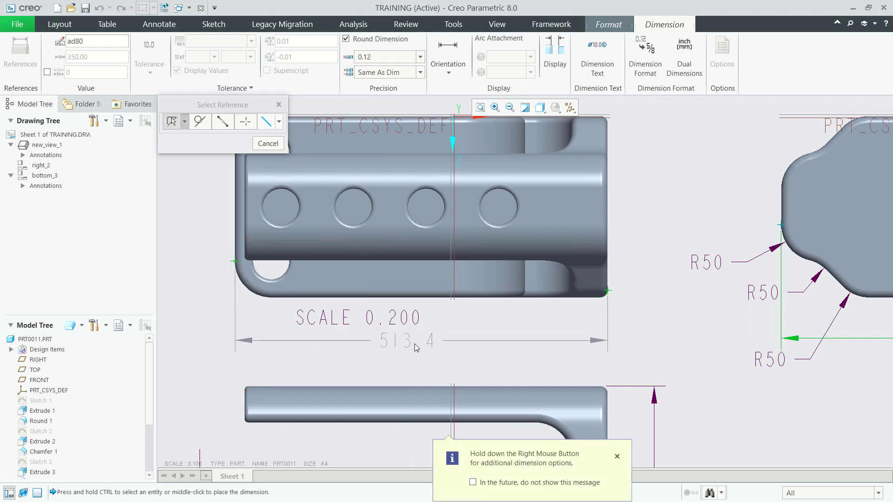
pyautogui.middleClick(420, 349)
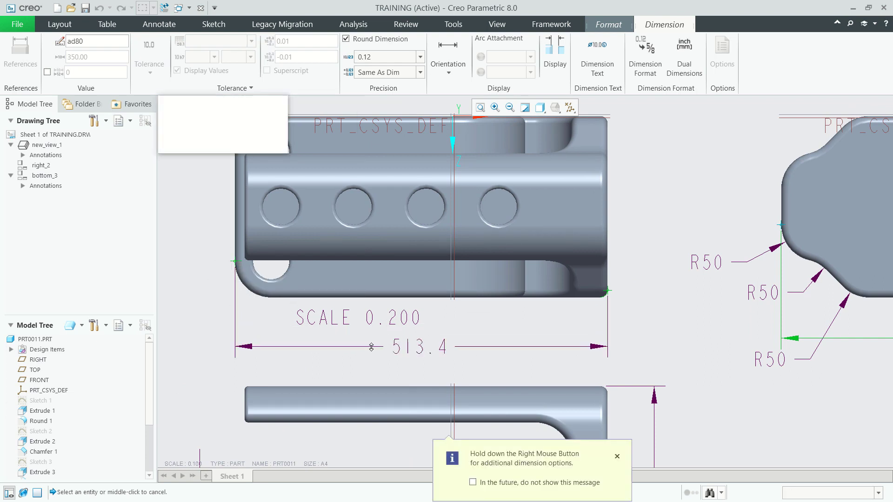
pyautogui.click(273, 279)
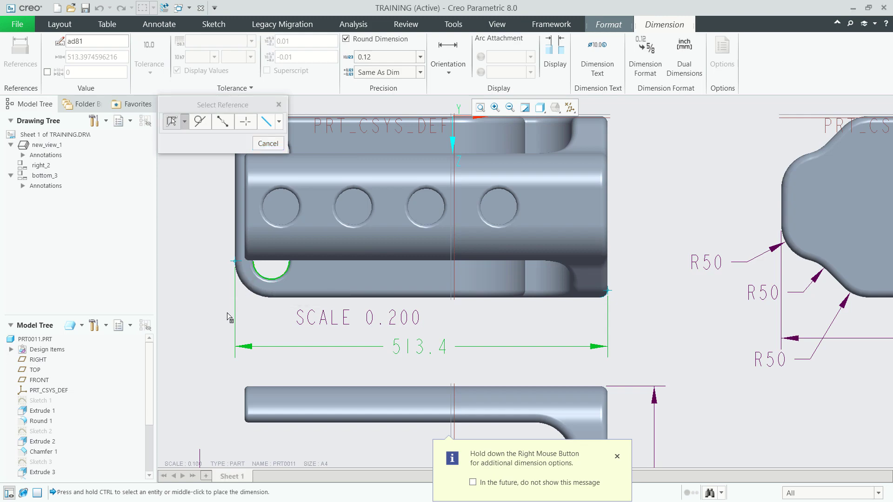
pyautogui.middleClick(199, 335)
# - Add the 250 height dimension beside the top view
pyautogui.scroll(3, 272, 285)
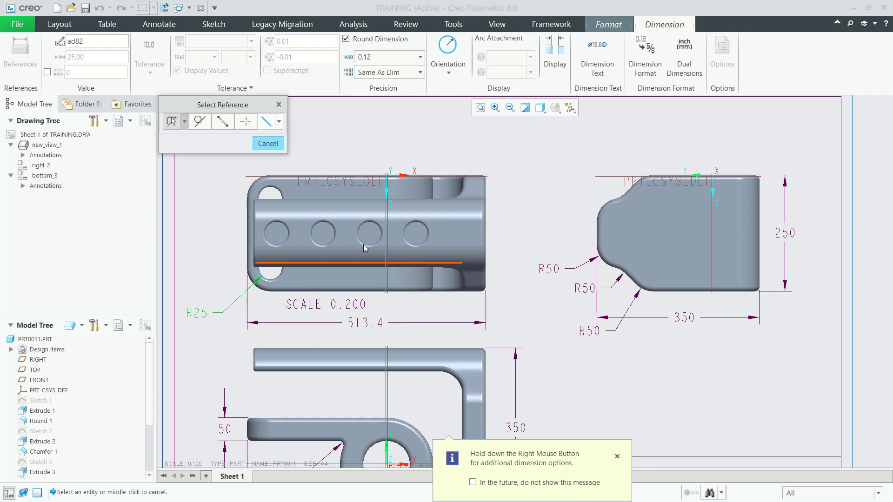
pyautogui.scroll(-2, 484, 289)
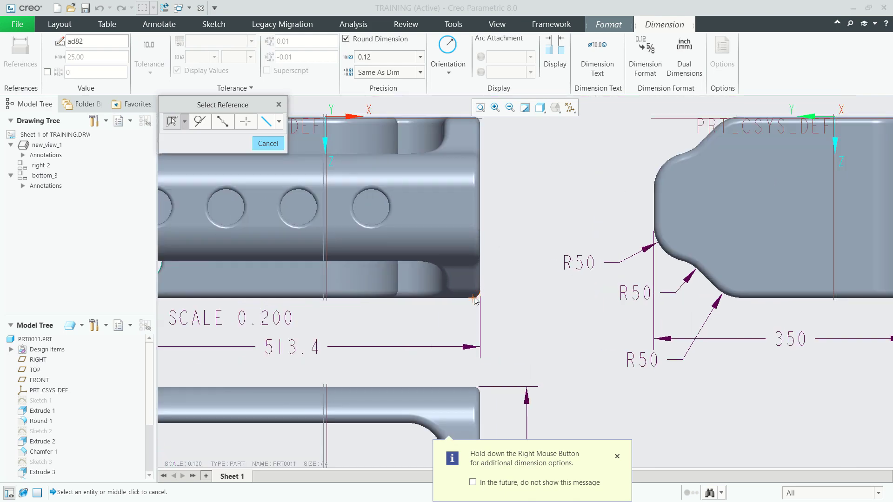
pyautogui.scroll(-2, 488, 279)
pyautogui.scroll(2, 487, 278)
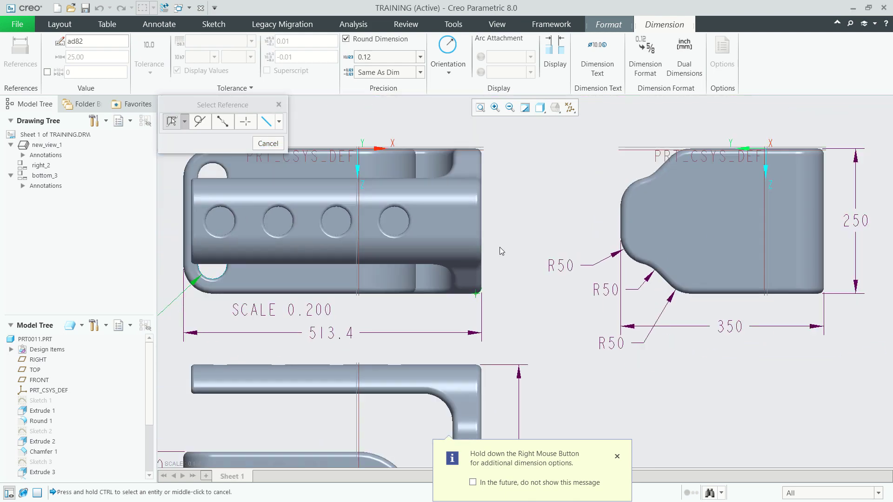
pyautogui.keyDown('ctrl'); pyautogui.click(475, 150); pyautogui.keyUp('ctrl')
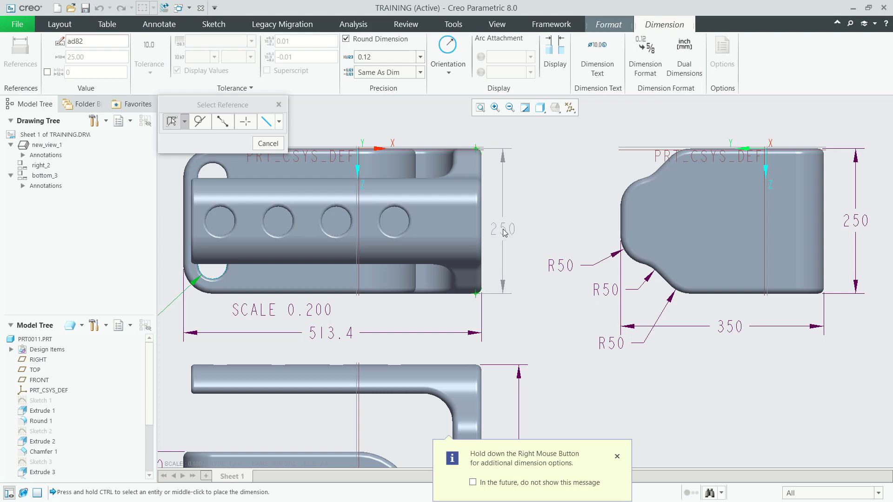
pyautogui.middleClick(510, 234)
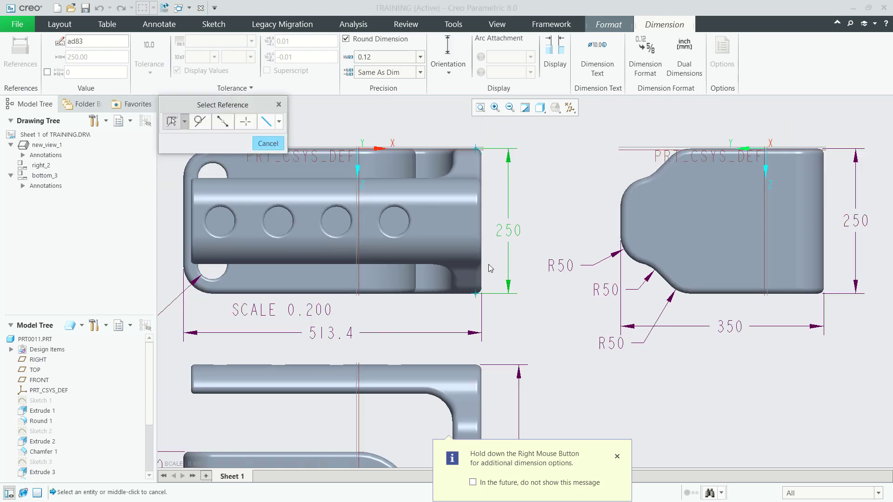
pyautogui.scroll(2, 488, 265)
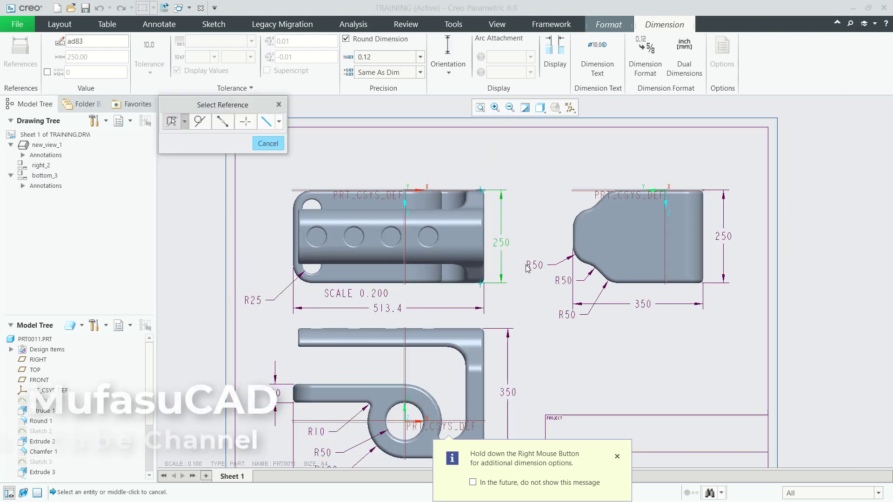
pyautogui.moveTo(525, 265); pyautogui.dragTo(522, 242, button='middle')
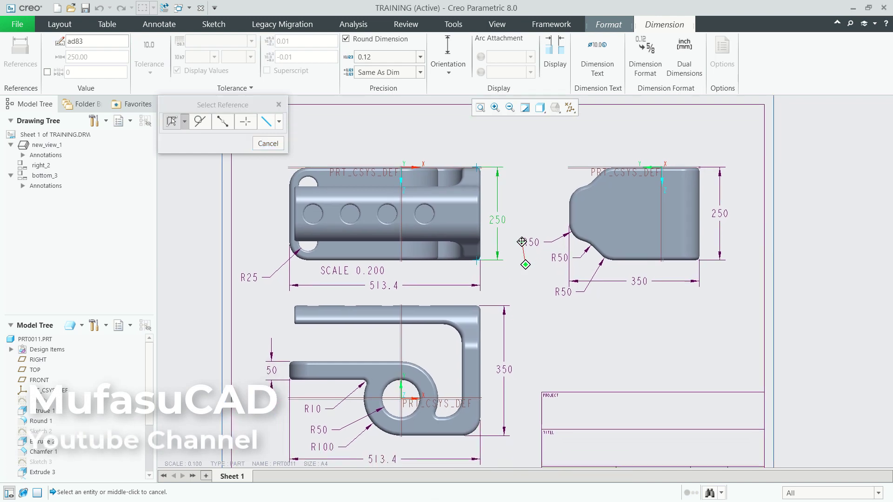
pyautogui.click(570, 107)
# - Turn off display of all datums and end dimensioning
pyautogui.click(570, 122)
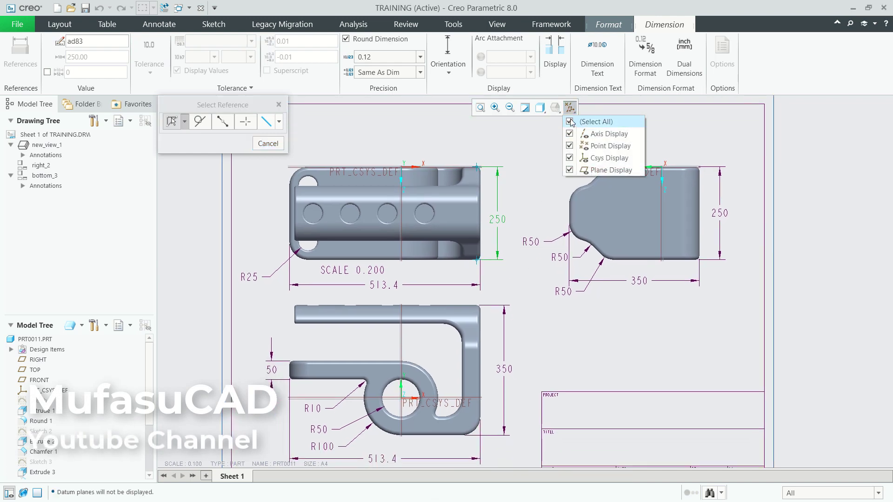
pyautogui.click(534, 152)
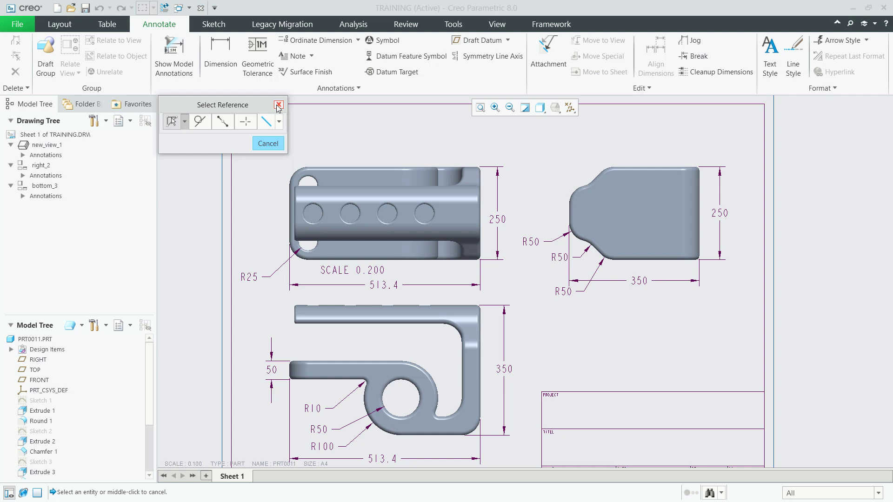
pyautogui.click(278, 105)
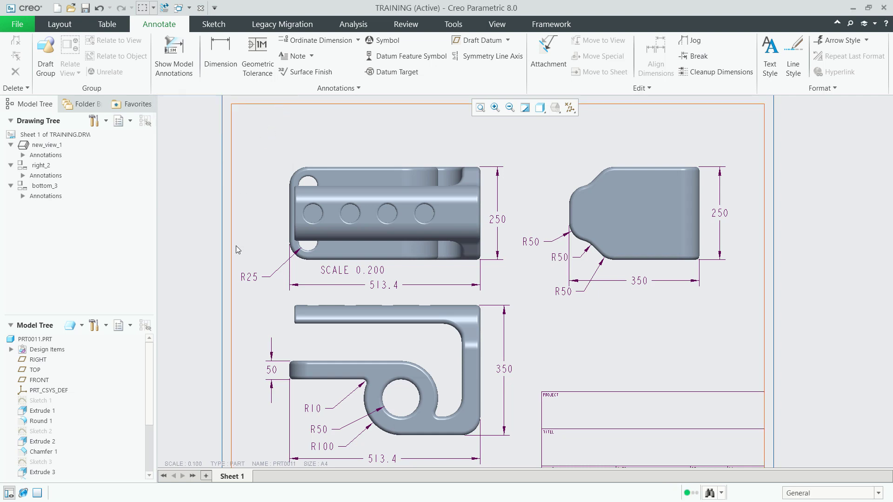
# - Delete the SCALE 0.200 note and zoom out to show the whole sheet
pyautogui.doubleClick(335, 272)
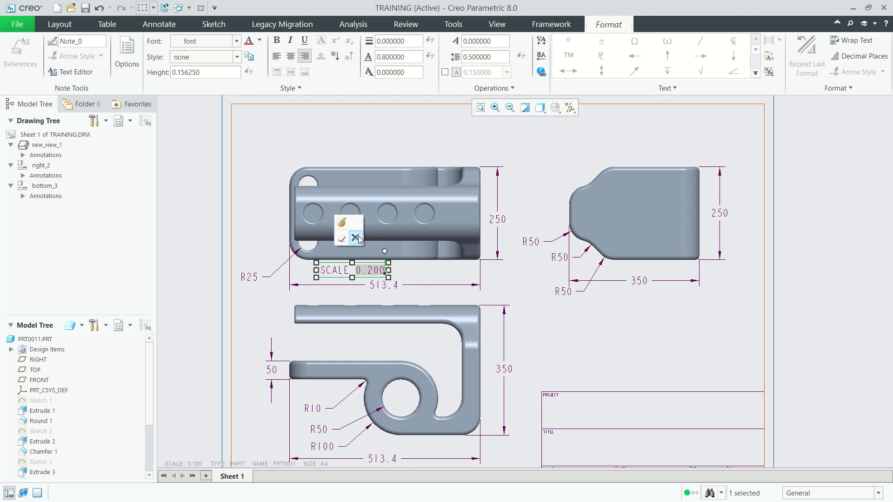
pyautogui.click(359, 238)
pyautogui.scroll(-4, 482, 292)
pyautogui.keyDown('ctrl'); pyautogui.moveTo(478, 315); pyautogui.dragTo(545, 315, button='middle'); pyautogui.keyUp('ctrl')
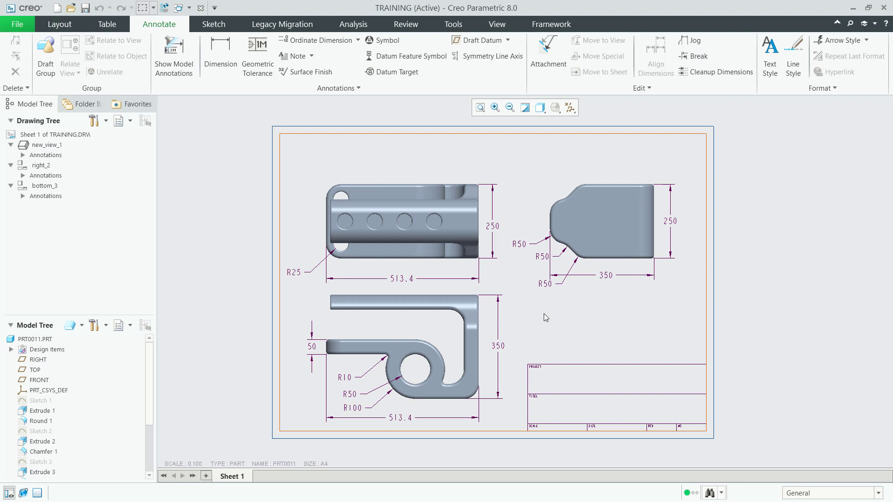
# - Show the TRAINING drawing in print preview from File > Print
pyautogui.click(20, 24)
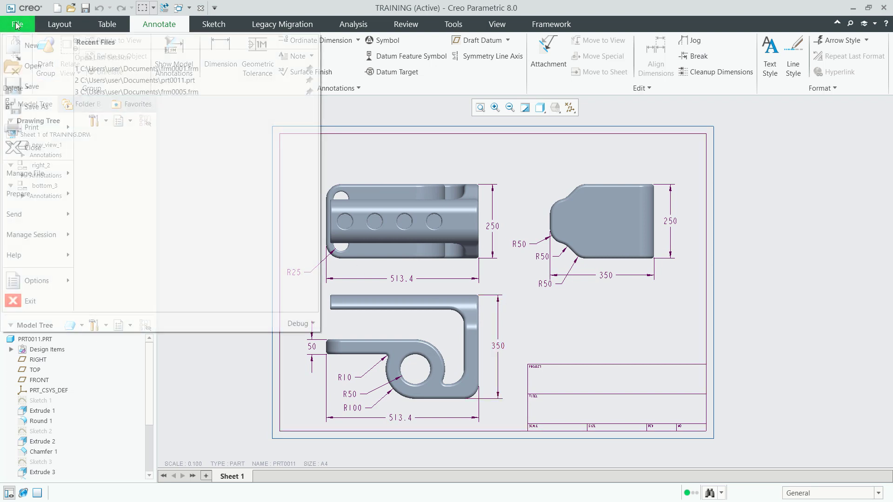
pyautogui.moveTo(31, 128)
pyautogui.click(135, 65)
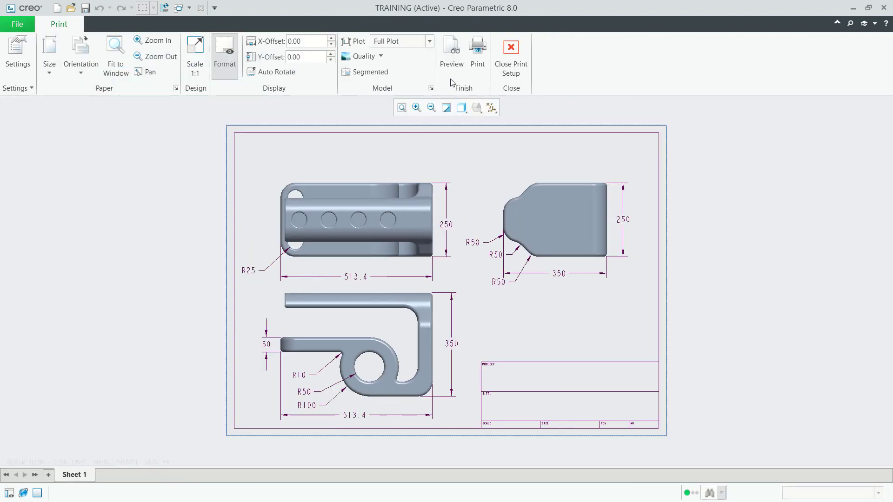
pyautogui.click(451, 53)
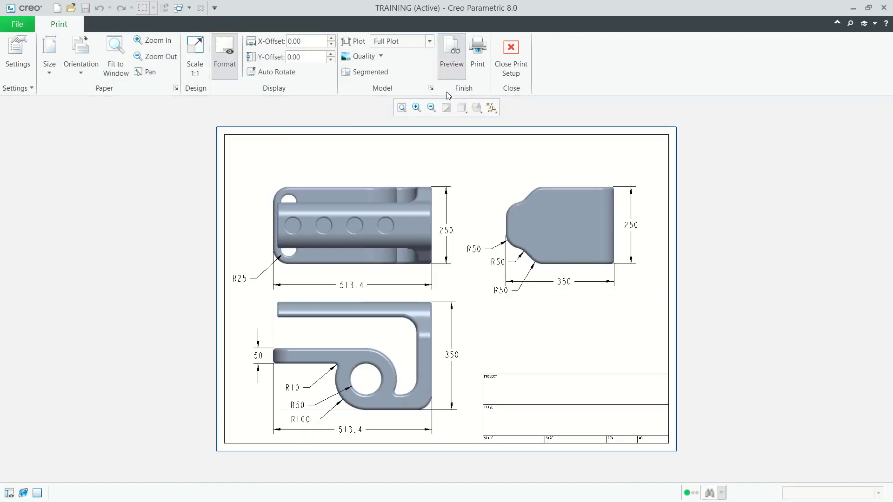